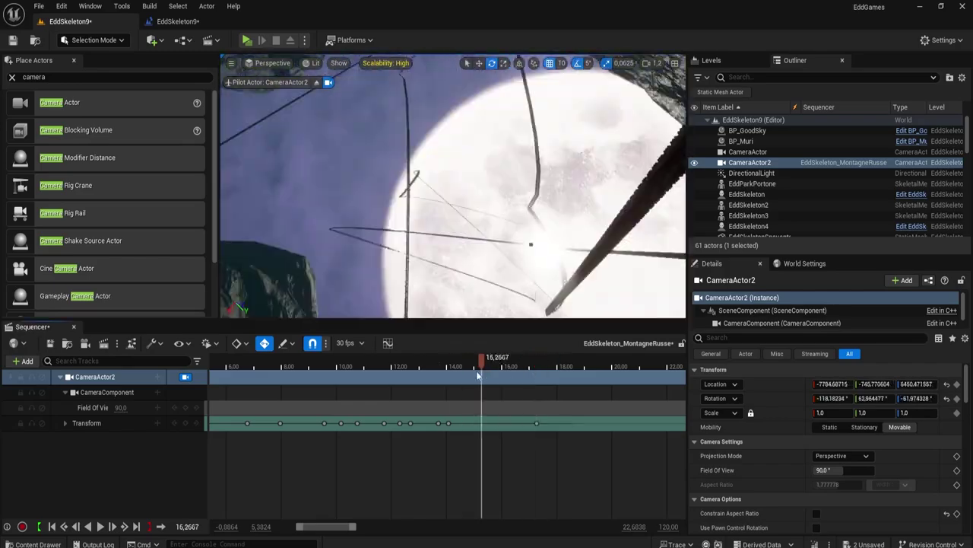
# Scrub the playhead to about 16.07 seconds and ready the move gizmo on CameraActor2.
pyautogui.moveTo(474, 366)
pyautogui.mouseDown()
pyautogui.moveTo(537, 423)
pyautogui.moveTo(470, 138)
pyautogui.mouseUp()
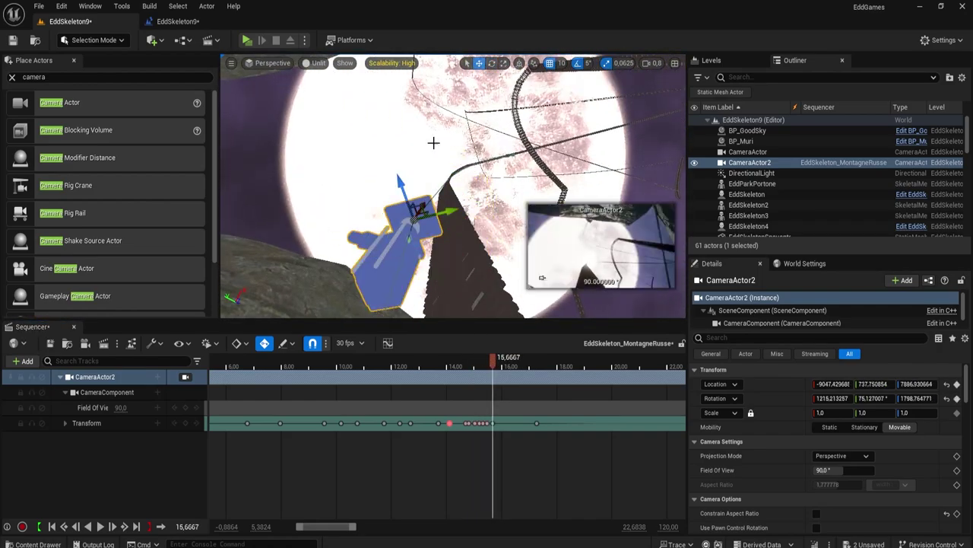
pyautogui.press('w')
pyautogui.moveTo(507, 363); pyautogui.dragTo(241, 349)
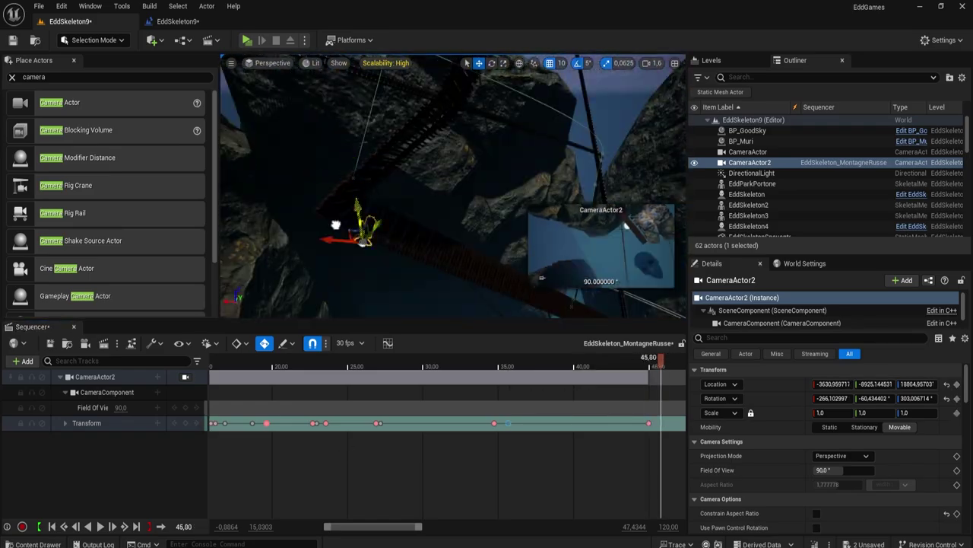
# Key CameraActor2 at 45.80 and near 52.7 seconds, moving it further along the track.
pyautogui.moveTo(336, 224); pyautogui.dragTo(514, 117)
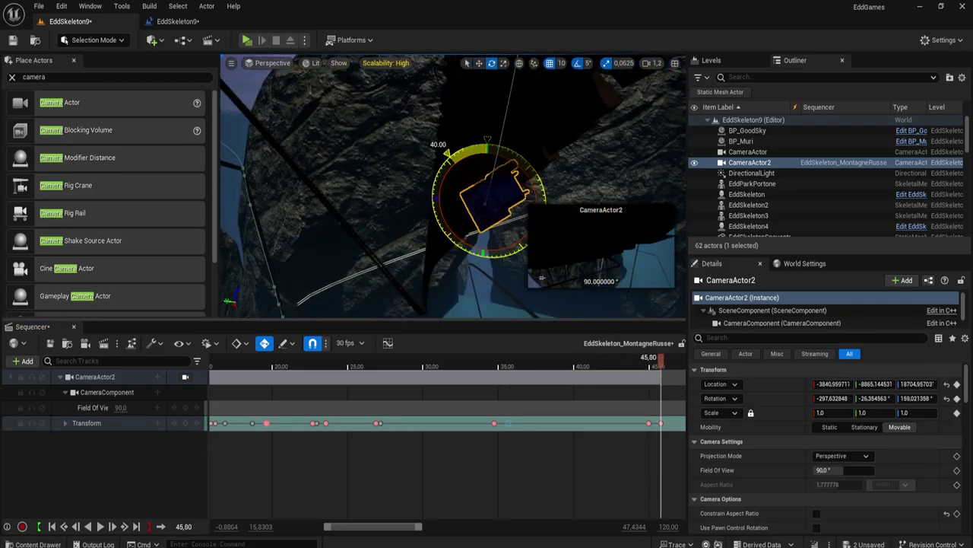
pyautogui.moveTo(656, 357); pyautogui.dragTo(582, 357)
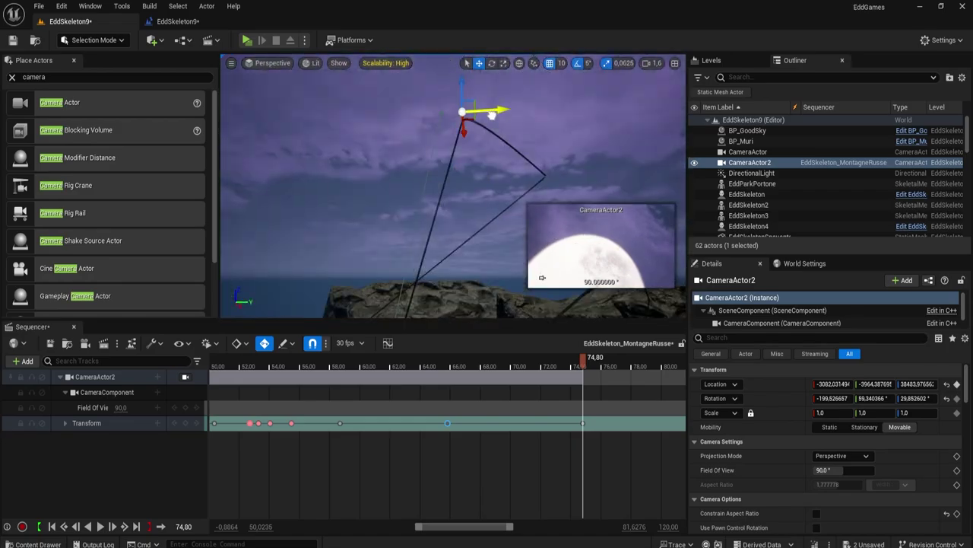
pyautogui.moveTo(493, 114); pyautogui.dragTo(563, 190)
pyautogui.moveTo(496, 192); pyautogui.dragTo(422, 195)
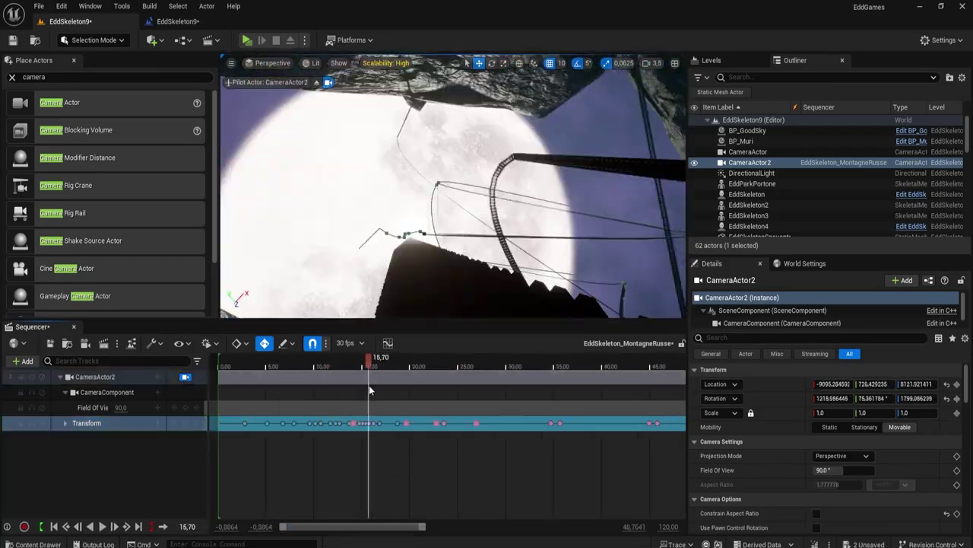
# Scrub back to about 26.9 seconds and switch CameraActor2 between move and rotate gizmos.
pyautogui.moveTo(369, 389); pyautogui.dragTo(474, 359)
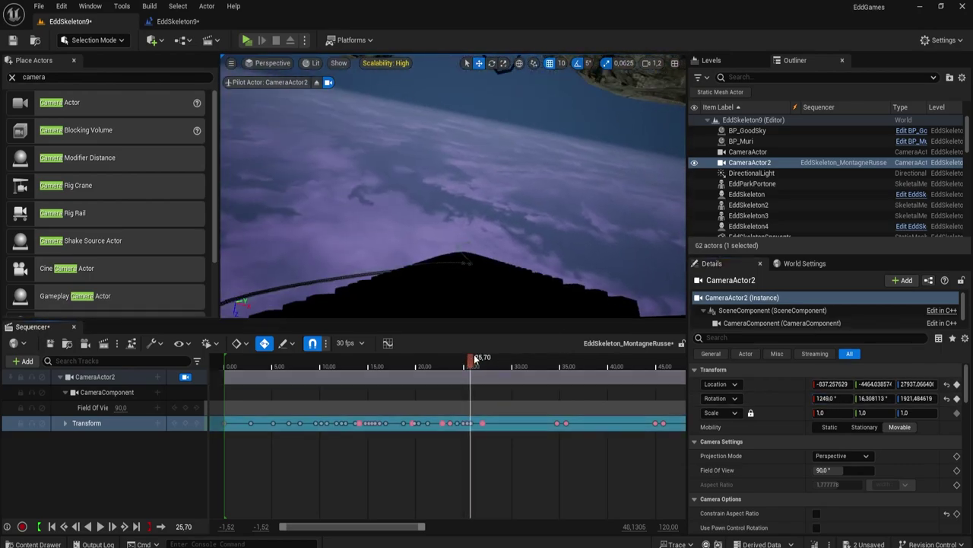
pyautogui.moveTo(479, 364); pyautogui.dragTo(494, 363)
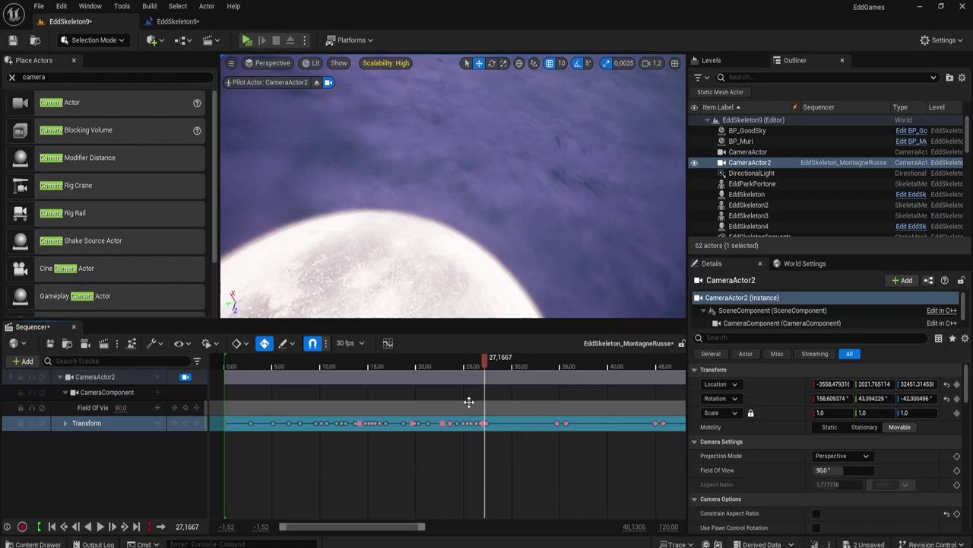
pyautogui.press('e')
pyautogui.press('w')
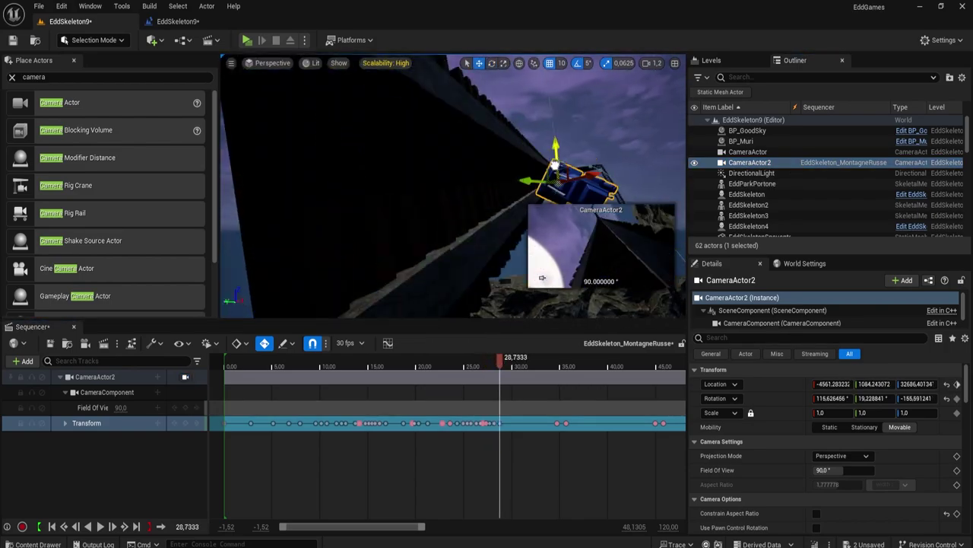
pyautogui.press('e')
# Adjust CameraActor2 between 35 and 38.67 seconds and check its view by piloting it.
pyautogui.click(561, 365)
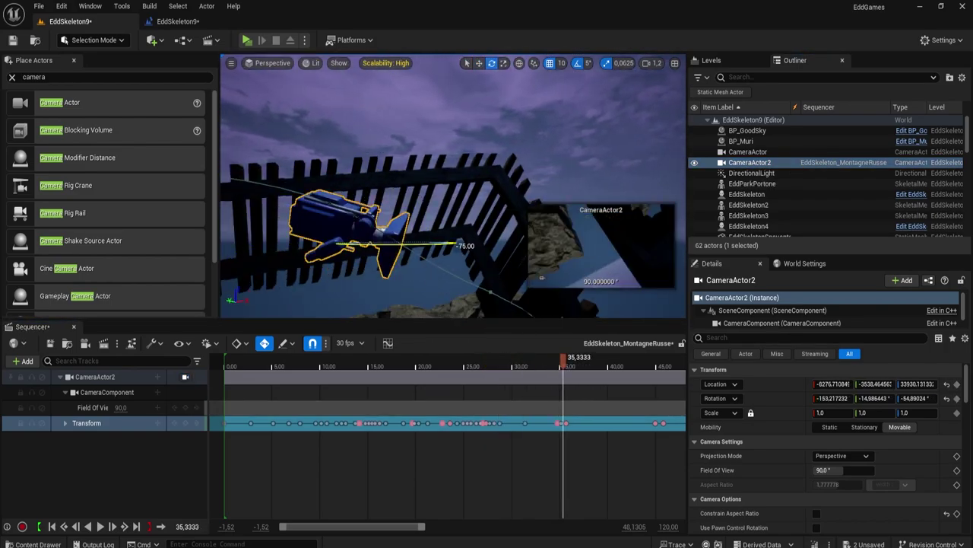
pyautogui.moveTo(565, 360); pyautogui.dragTo(594, 368)
pyautogui.press('w')
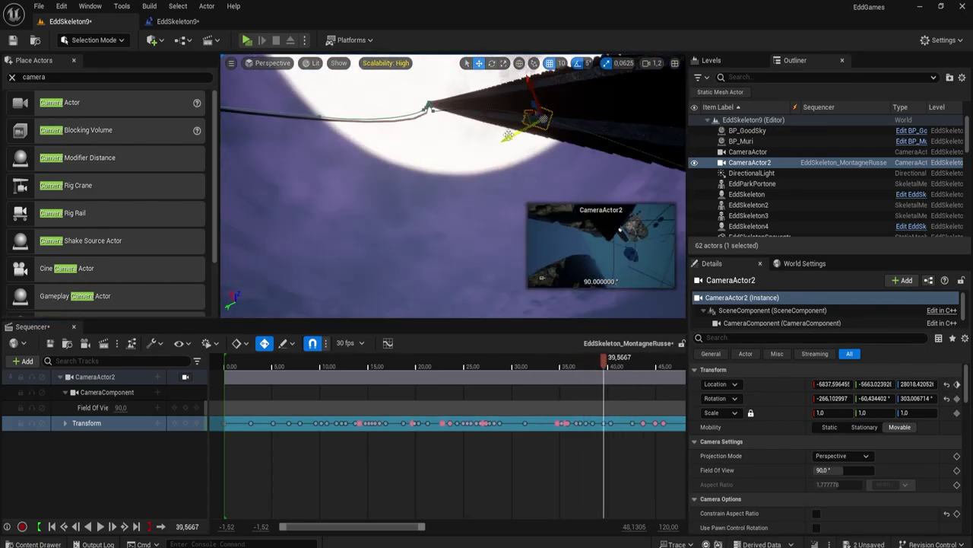
pyautogui.moveTo(614, 369)
pyautogui.mouseDown()
pyautogui.moveTo(598, 366)
pyautogui.moveTo(632, 361)
pyautogui.mouseUp()
pyautogui.hotkey('ctrl', 'shift', 'p')
pyautogui.click(749, 162)
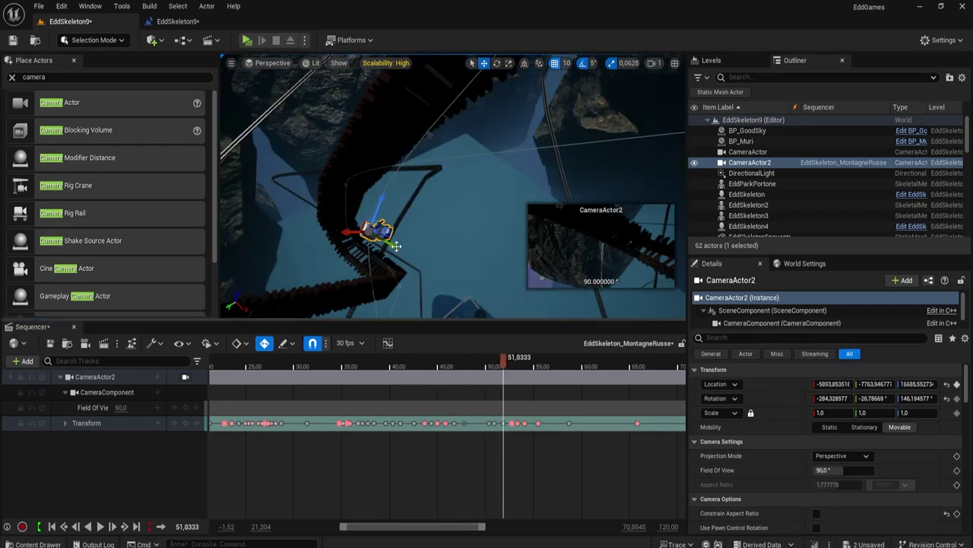
# Key CameraActor2 at 62.20 seconds, turning and raising it to follow the track's bend.
pyautogui.moveTo(317, 379); pyautogui.dragTo(404, 358)
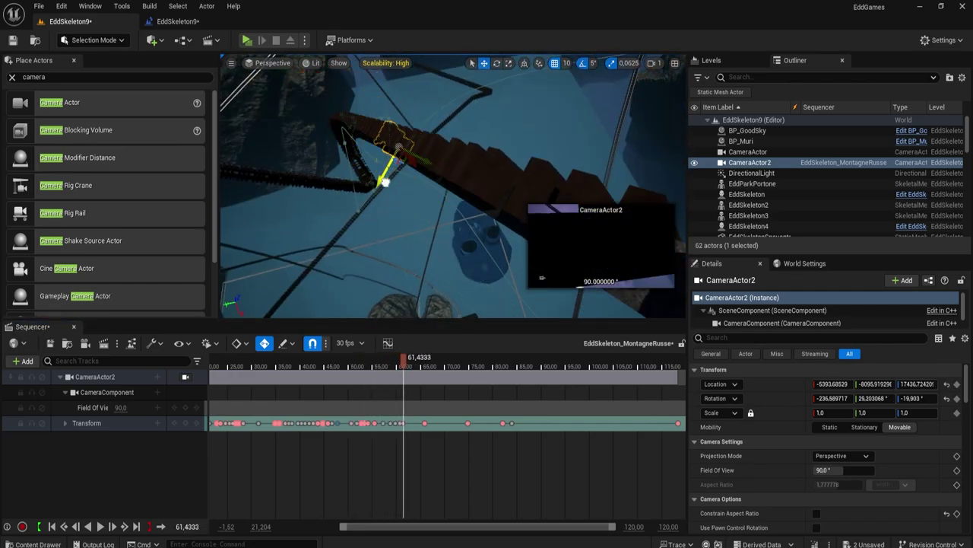
pyautogui.press('e')
pyautogui.press('s')
pyautogui.press('w')
pyautogui.moveTo(453, 358); pyautogui.dragTo(506, 357)
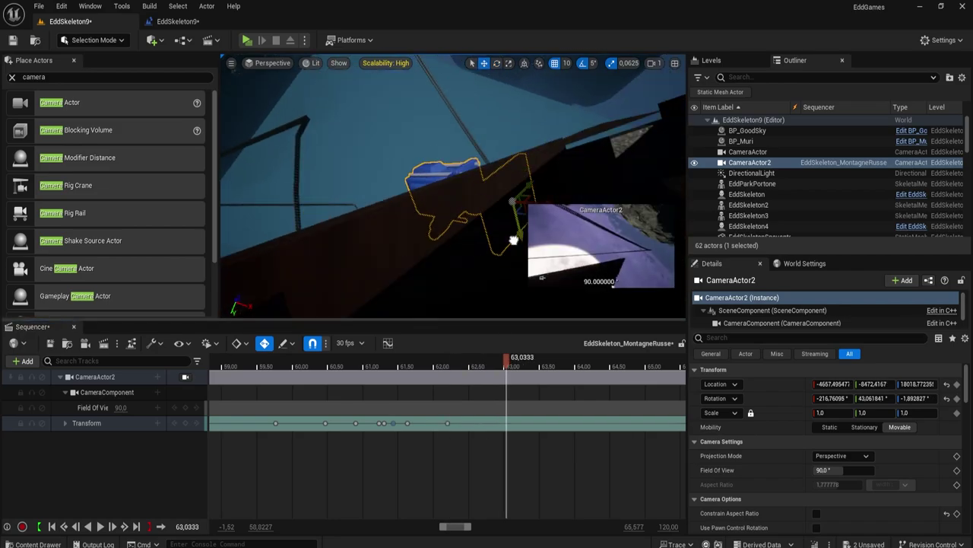
pyautogui.moveTo(408, 172); pyautogui.dragTo(495, 138)
# Key the camera's pose near 66.2 seconds and advance to about 67.8 seconds.
pyautogui.click(514, 366)
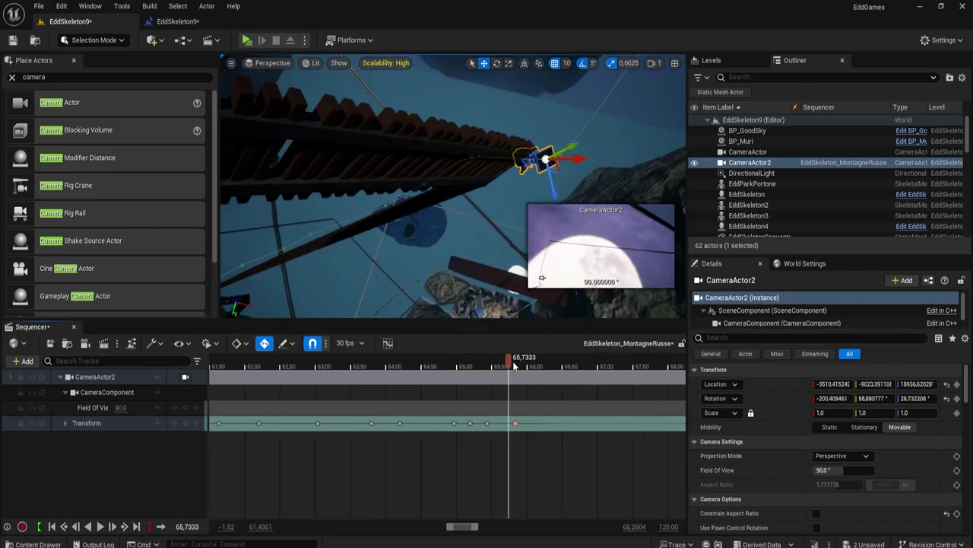
pyautogui.press('s')
pyautogui.press('w')
pyautogui.click(549, 363)
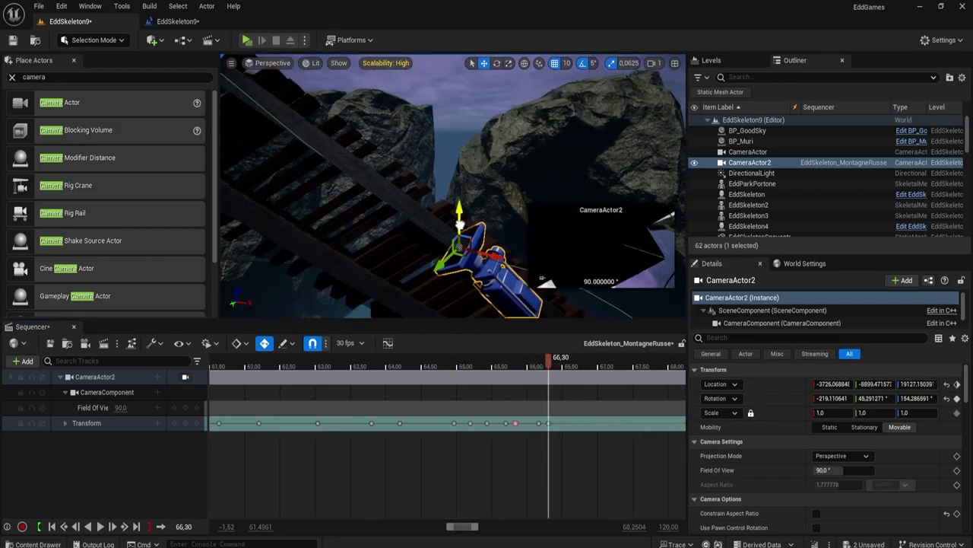
pyautogui.click(654, 366)
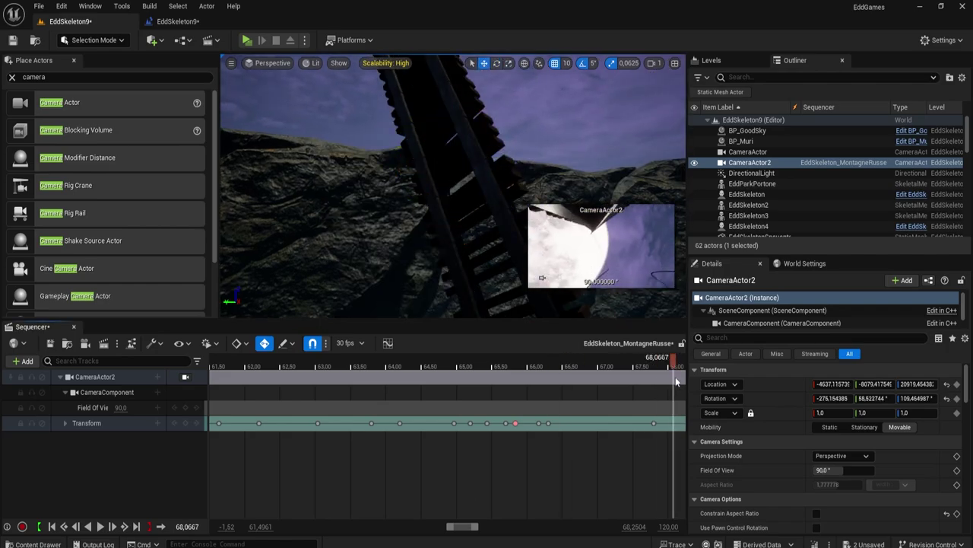
pyautogui.moveTo(676, 376); pyautogui.dragTo(414, 363)
# Reposition the camera around 71.8 seconds and turn it down the track, keying at 76.30.
pyautogui.press('w')
pyautogui.moveTo(541, 277); pyautogui.dragTo(240, 121, button='right')
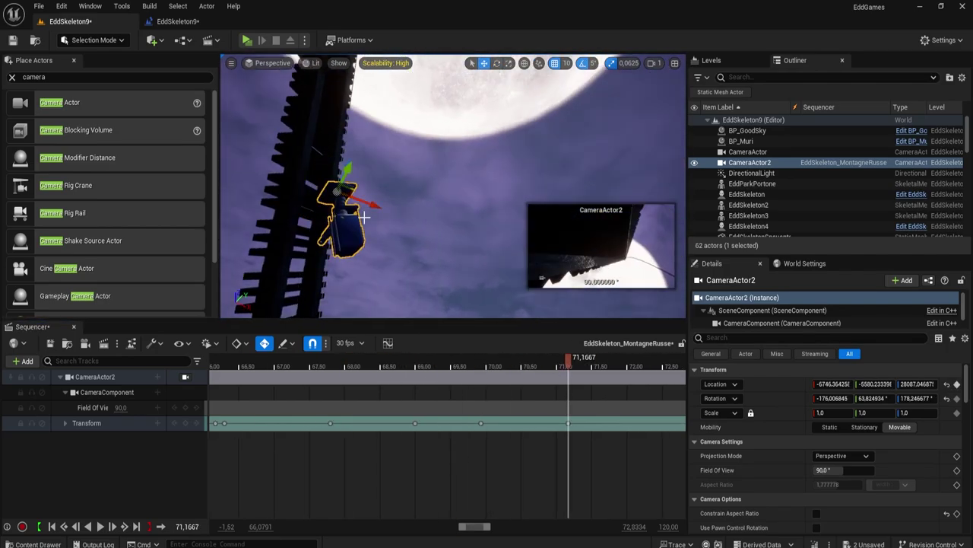
pyautogui.click(612, 363)
pyautogui.press('e')
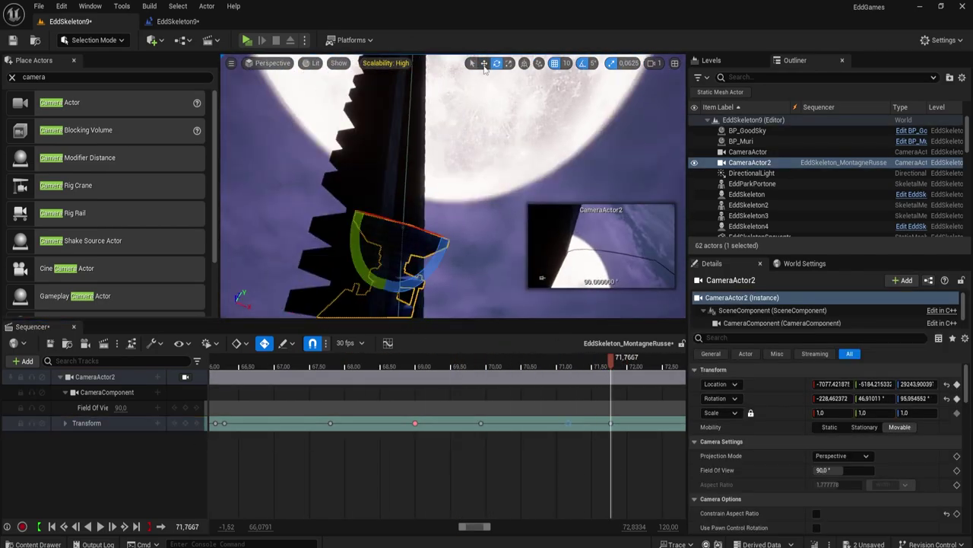
pyautogui.moveTo(482, 100); pyautogui.dragTo(502, 241, button='right')
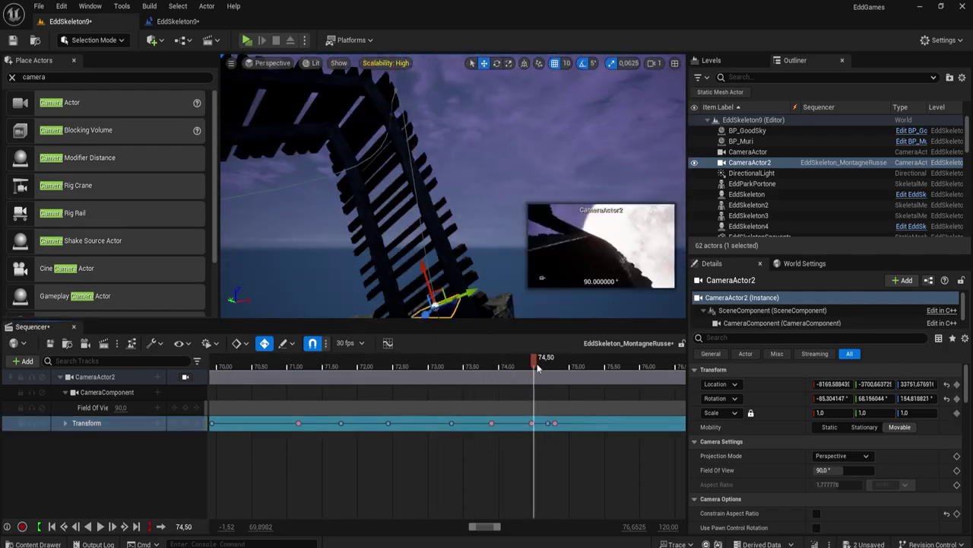
pyautogui.press('w')
pyautogui.moveTo(542, 277); pyautogui.dragTo(541, 278, button='right')
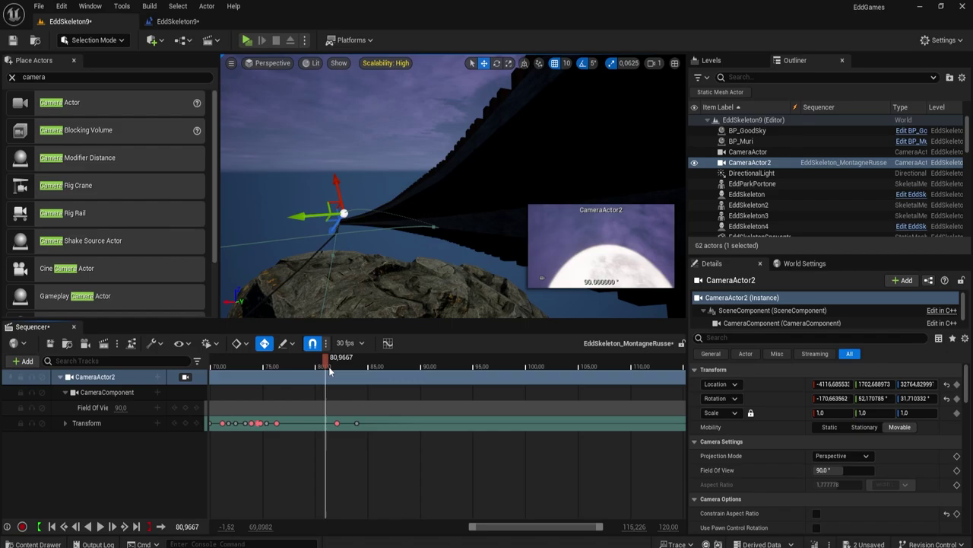
# Move CameraActor2 along the track at 80.90 seconds, then scrub back to about 78.9.
pyautogui.moveTo(329, 370); pyautogui.dragTo(298, 364)
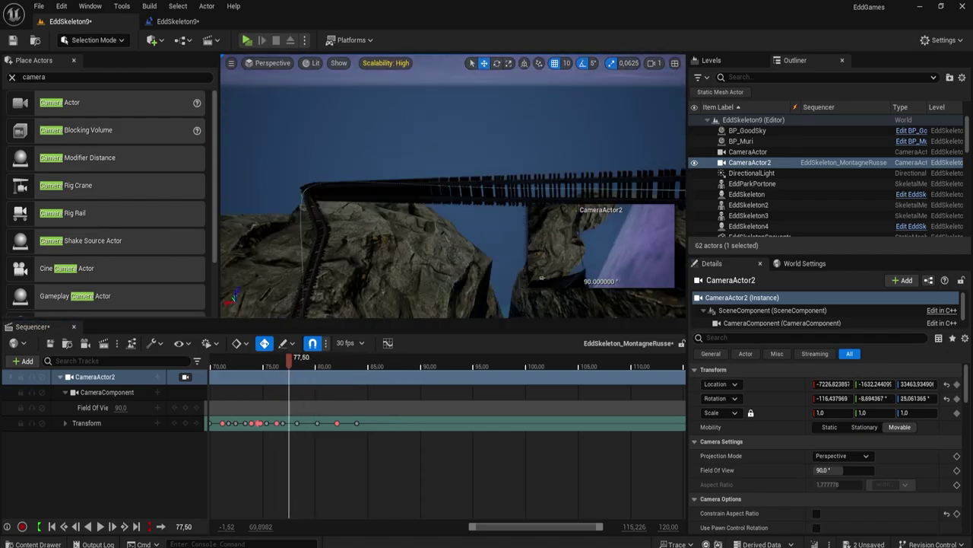
pyautogui.moveTo(318, 368); pyautogui.dragTo(325, 367)
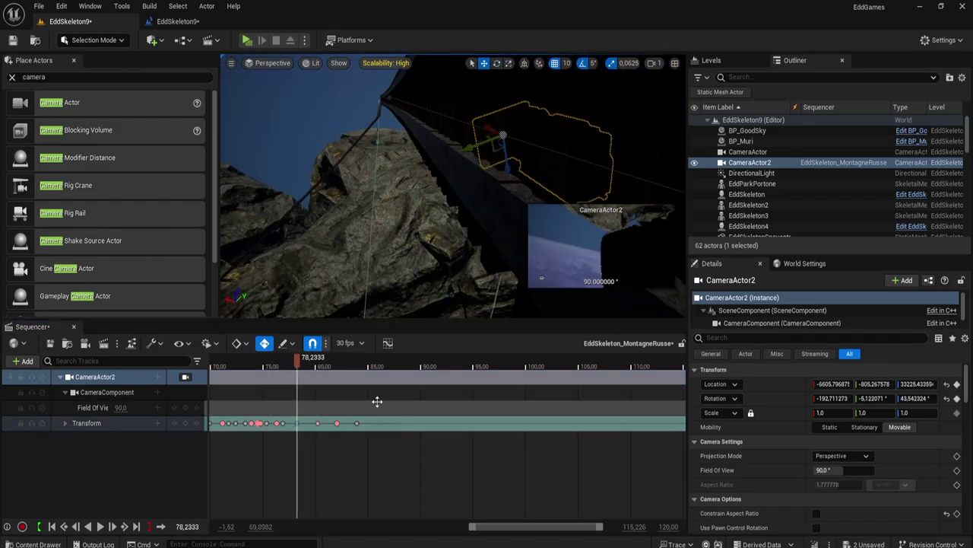
pyautogui.press('w')
pyautogui.moveTo(393, 257); pyautogui.dragTo(353, 191, button='right')
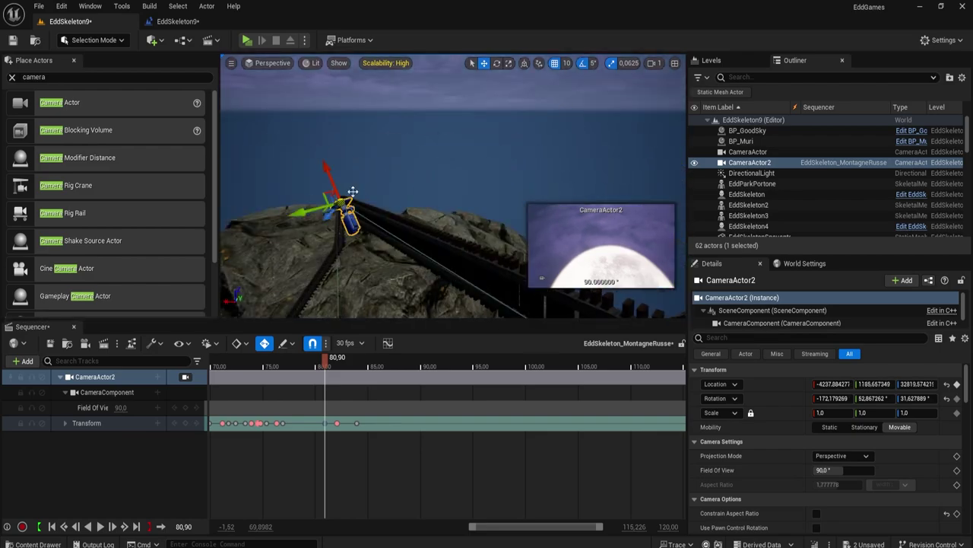
pyautogui.moveTo(324, 361)
pyautogui.mouseDown()
pyautogui.moveTo(304, 361)
pyautogui.moveTo(315, 362)
pyautogui.mouseUp()
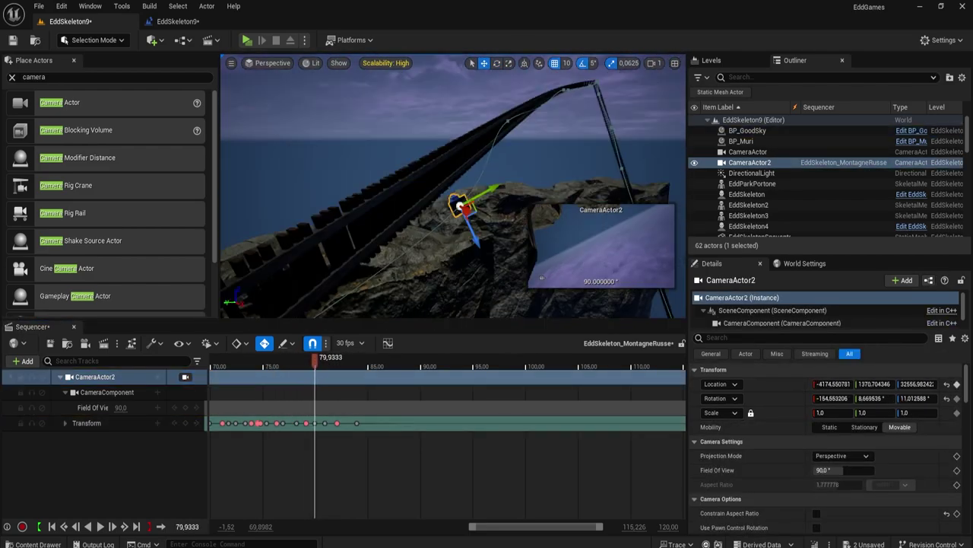
# Return to the sequence start and play back the ride viewed through CameraActor2.
pyautogui.press('e')
pyautogui.moveTo(315, 361); pyautogui.dragTo(218, 368)
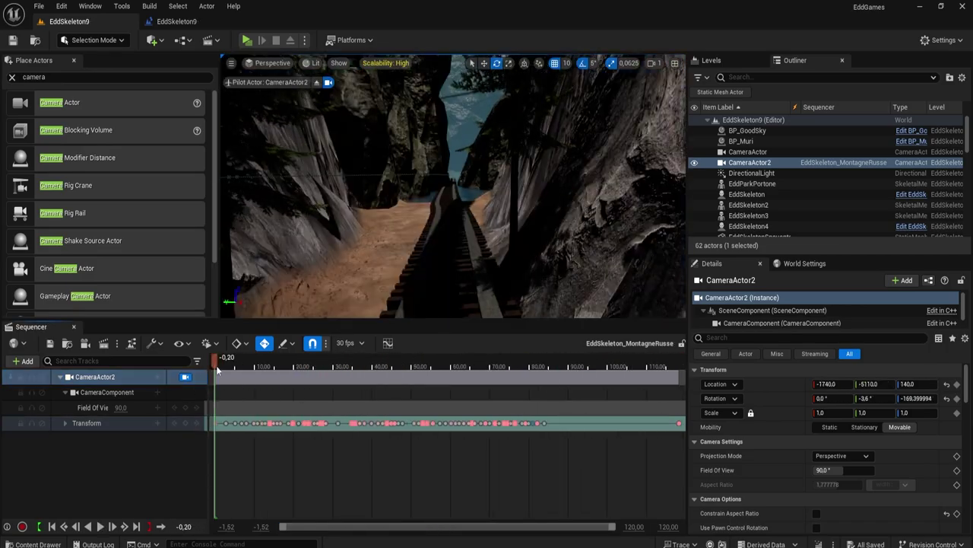
pyautogui.press('space')
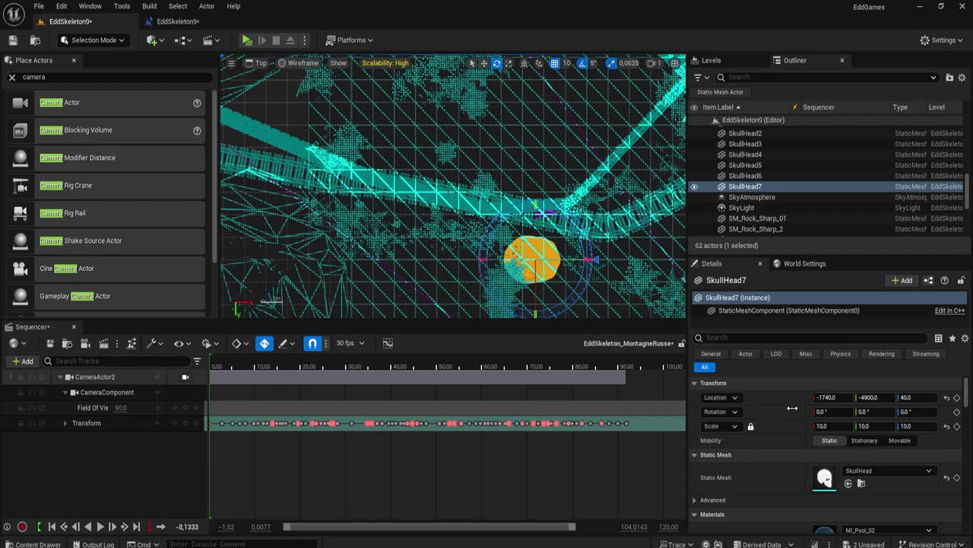
# Add SkullHead7 to the sequence as a track at about 12.87 seconds.
pyautogui.click(265, 373)
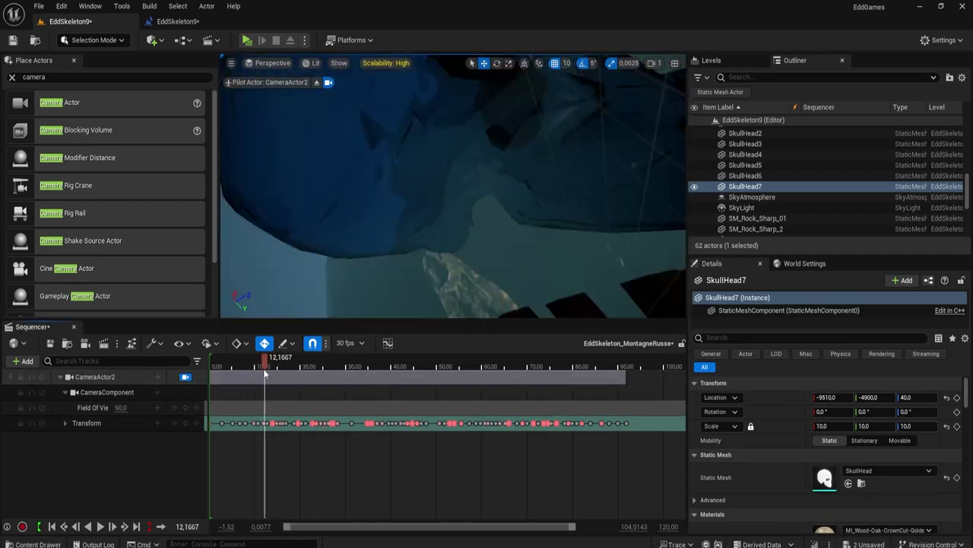
pyautogui.moveTo(264, 373); pyautogui.dragTo(268, 373)
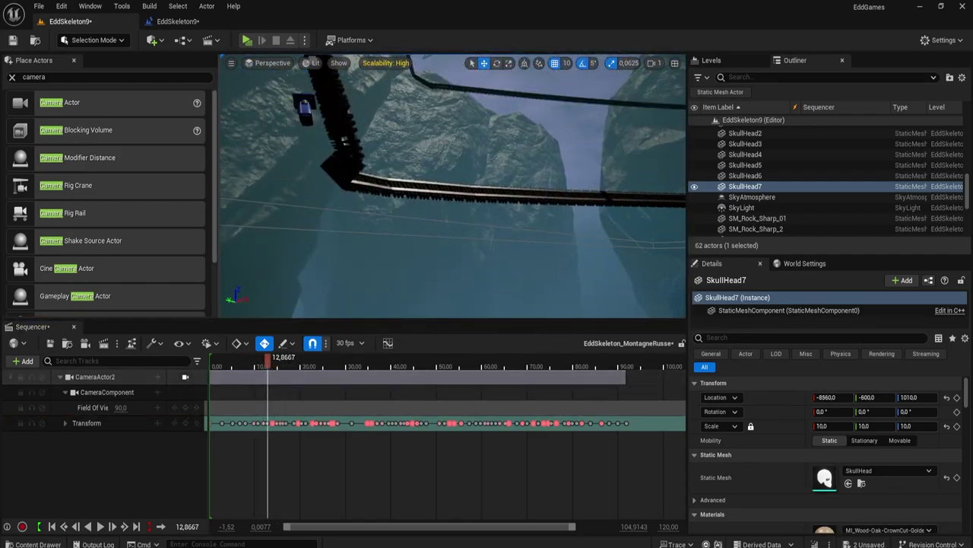
pyautogui.click(22, 360)
pyautogui.click(220, 184)
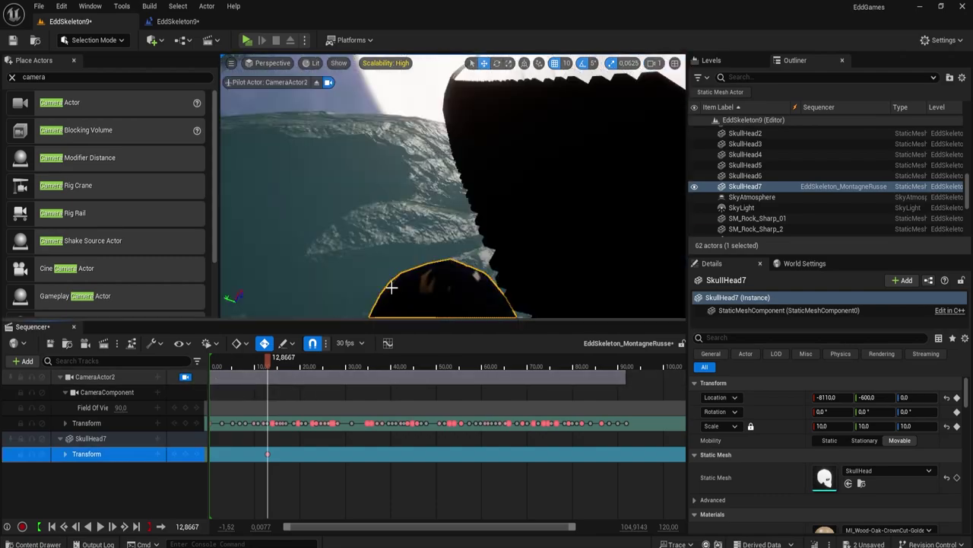
# Frame SkullHead7 in the viewport and key its new pose near 13.8 seconds.
pyautogui.moveTo(390, 286); pyautogui.dragTo(449, 273)
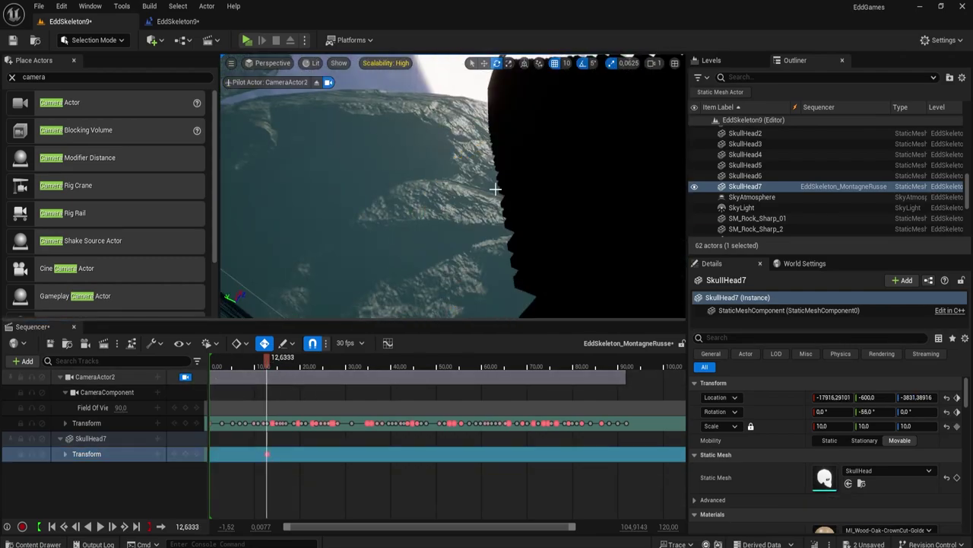
pyautogui.moveTo(495, 188); pyautogui.dragTo(383, 184, button='right')
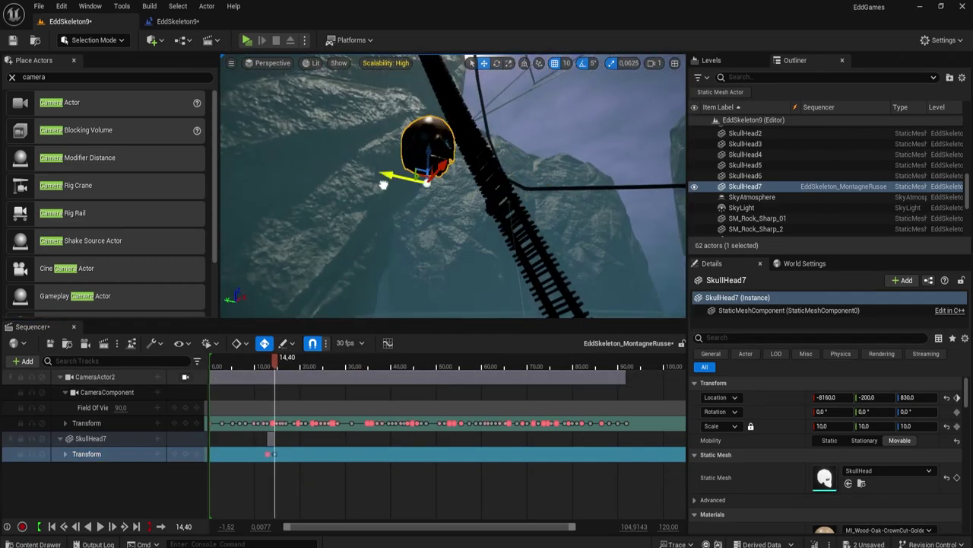
pyautogui.press('e')
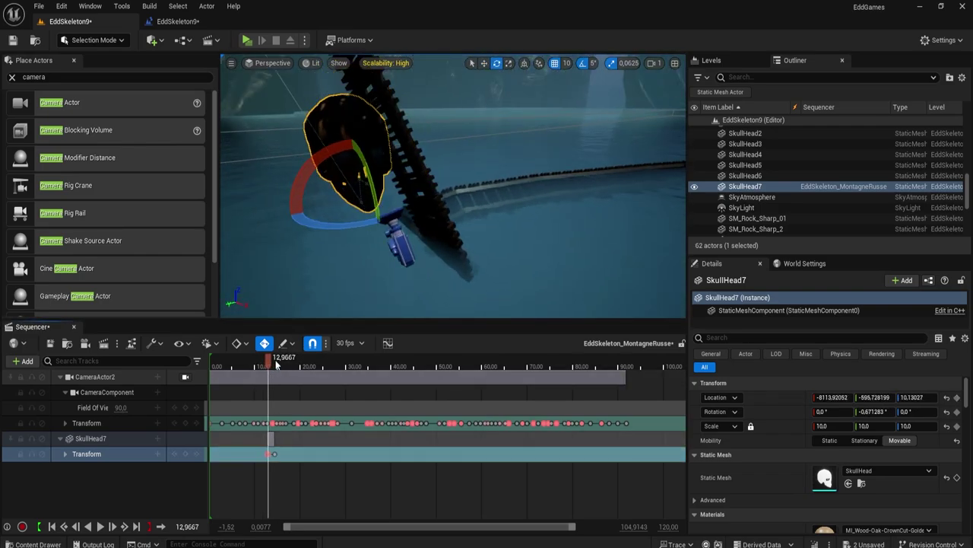
pyautogui.hotkey('ctrl', 'z')
pyautogui.hotkey('ctrl', 'z')
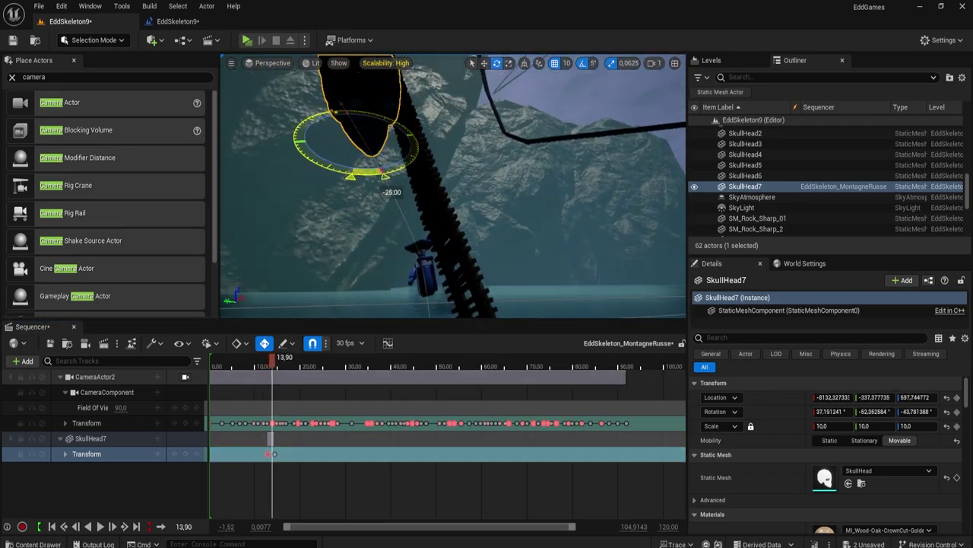
pyautogui.moveTo(267, 361); pyautogui.dragTo(272, 362)
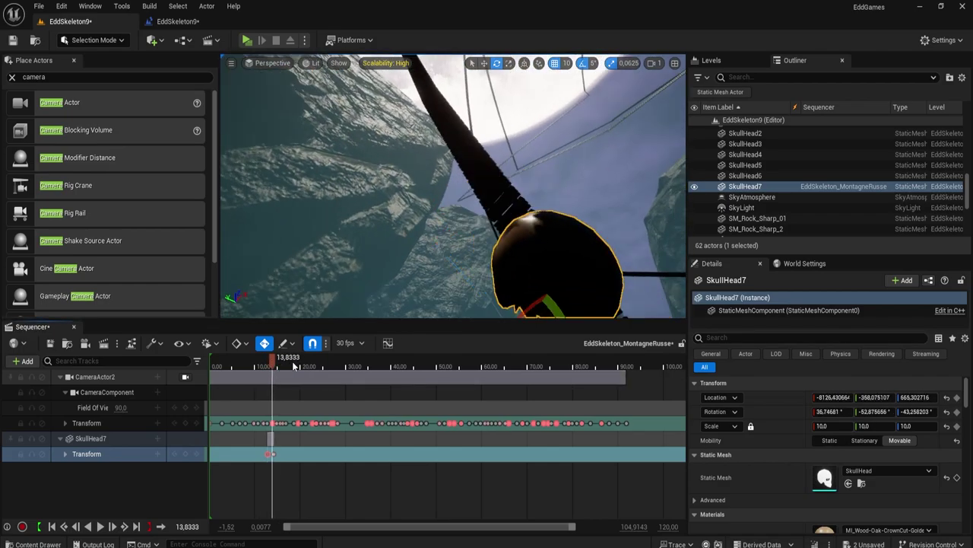
pyautogui.hotkey('ctrl', 'z')
pyautogui.hotkey('ctrl', 'z')
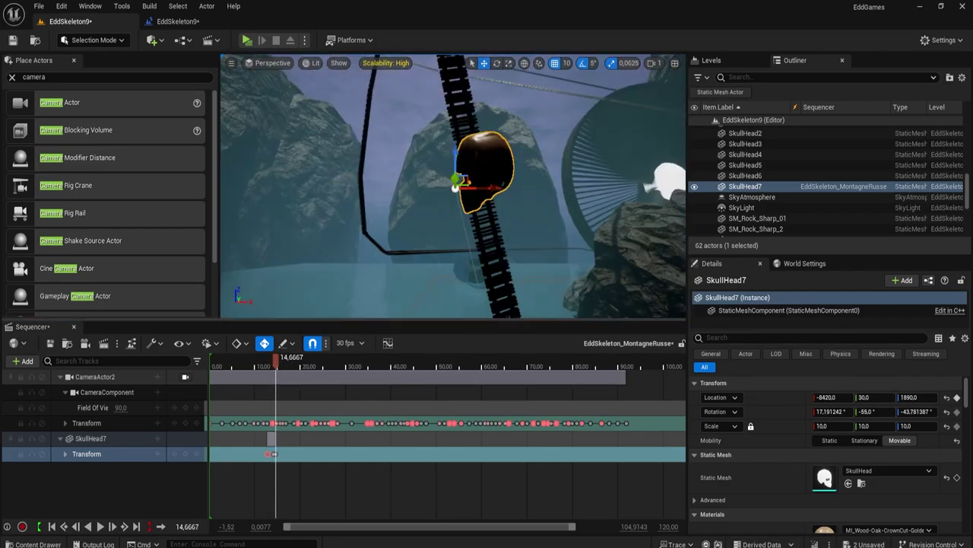
pyautogui.hotkey('ctrl', 'z')
pyautogui.hotkey('ctrl', 'z')
# Preview the skull's motion through CameraActor2 between about 12.9 and 13.7 seconds.
pyautogui.click(267, 361)
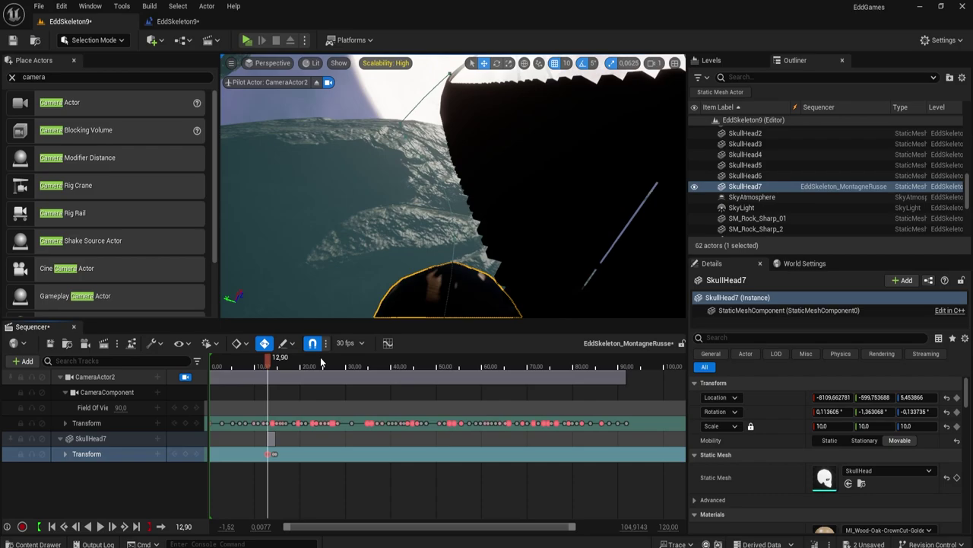
pyautogui.moveTo(268, 361); pyautogui.dragTo(299, 363)
pyautogui.click(188, 377)
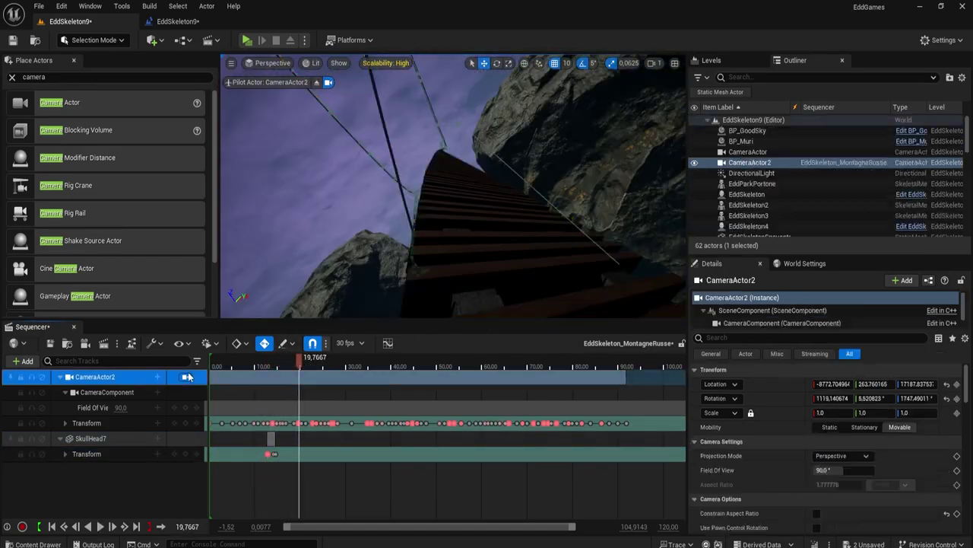
pyautogui.click(91, 438)
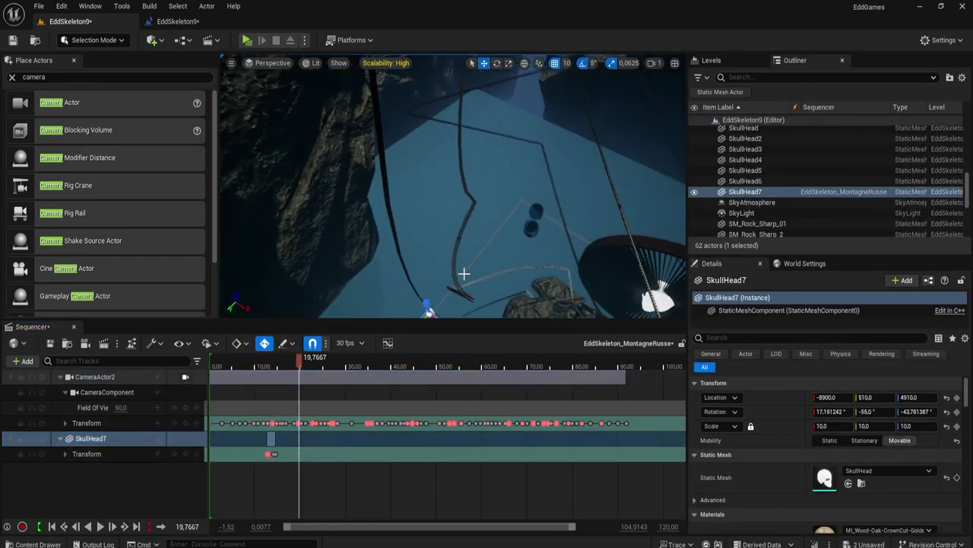
pyautogui.click(185, 377)
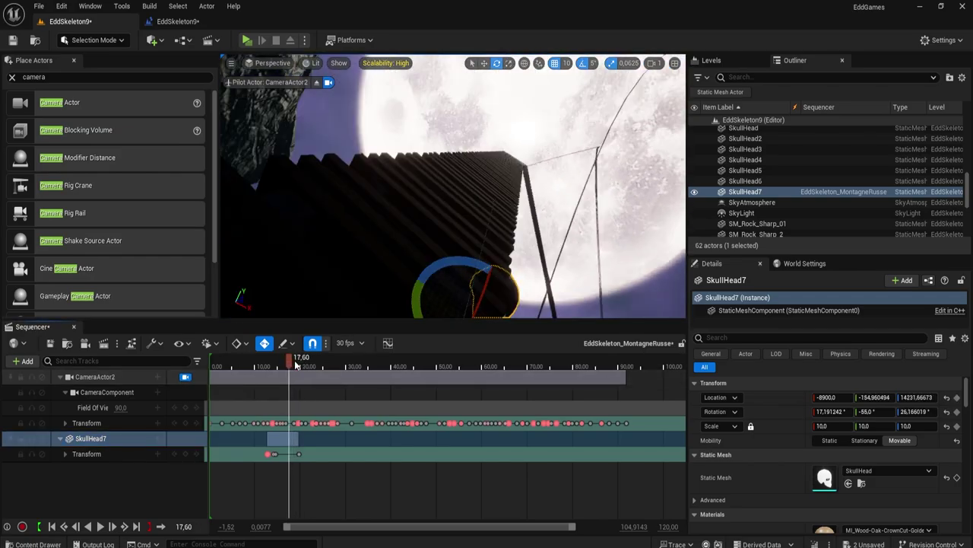
pyautogui.moveTo(299, 359)
pyautogui.mouseDown()
pyautogui.moveTo(270, 360)
pyautogui.moveTo(298, 359)
pyautogui.mouseUp()
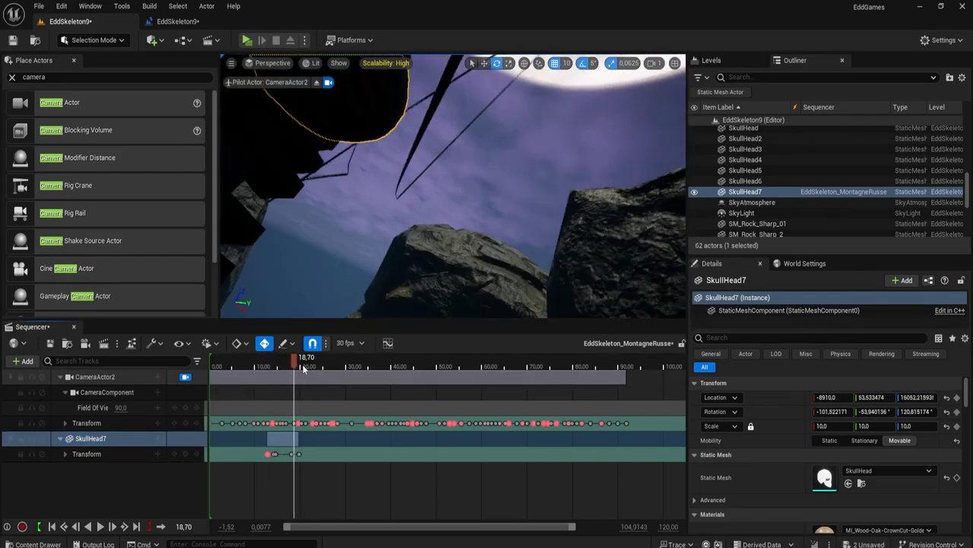
# Turn the skull 20 degrees, preview through 18.9 seconds, and add an Audio track.
pyautogui.press('e')
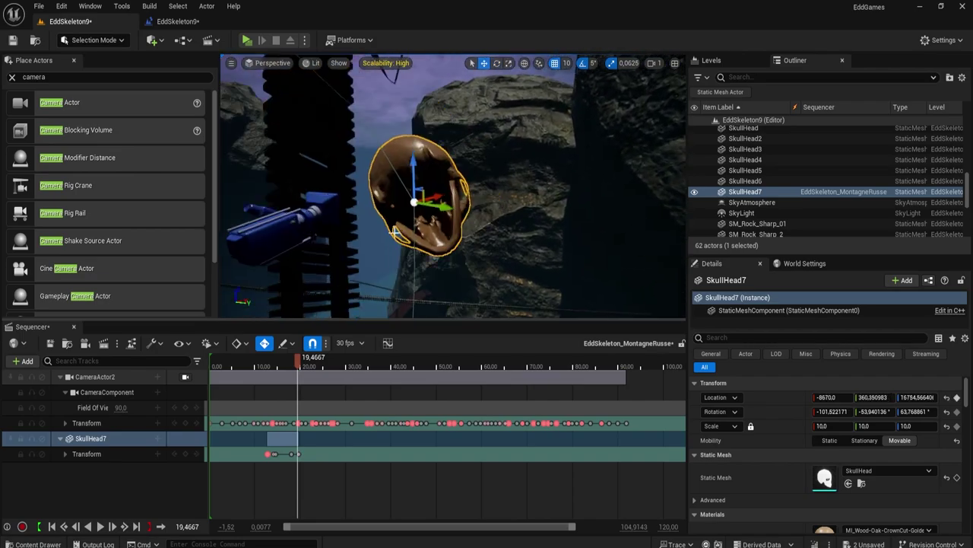
pyautogui.moveTo(456, 207); pyautogui.dragTo(474, 197)
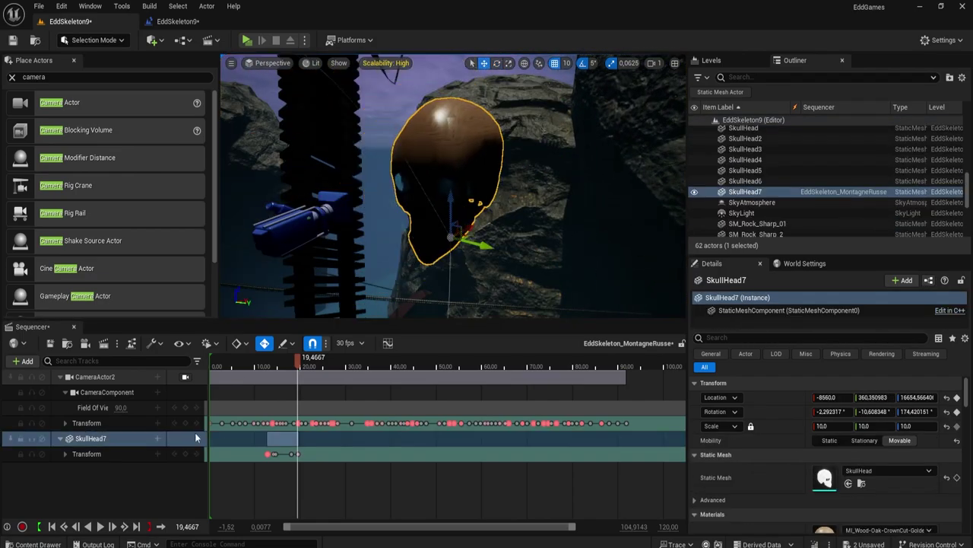
pyautogui.click(296, 368)
pyautogui.moveTo(307, 369); pyautogui.dragTo(286, 366)
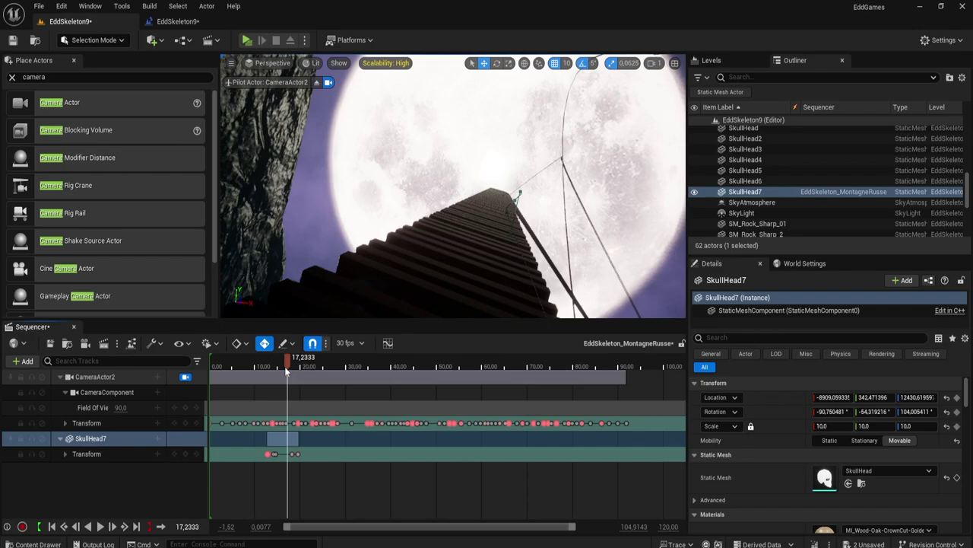
pyautogui.click(264, 366)
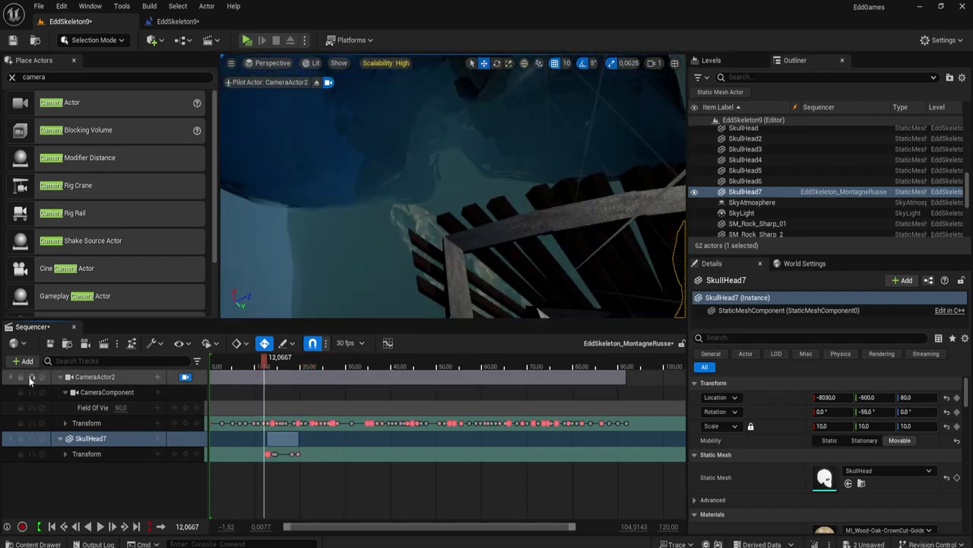
pyautogui.click(23, 361)
# Expand the Audio track's properties and zoom the timeline around the womenscream clip.
pyautogui.rightClick(266, 384)
pyautogui.click(60, 381)
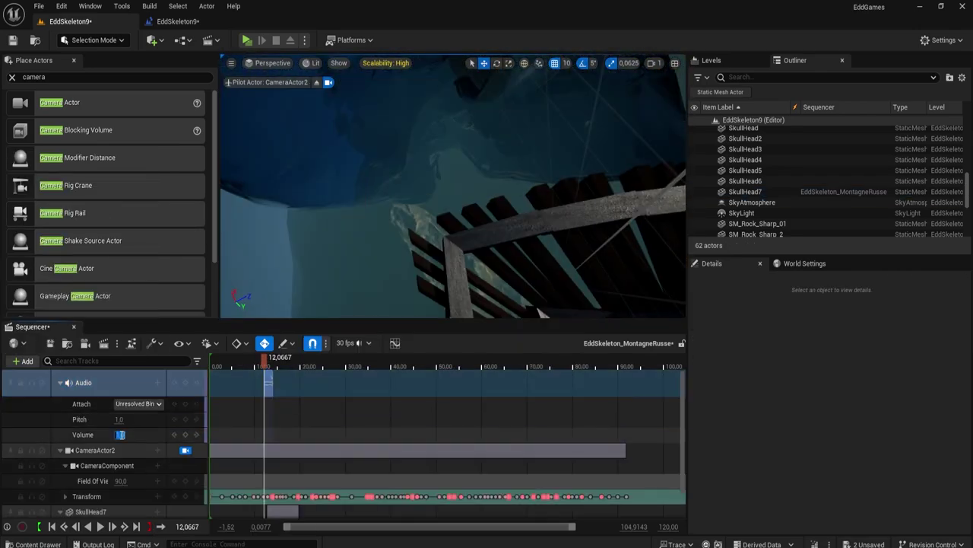
pyautogui.moveTo(575, 526); pyautogui.dragTo(358, 527)
pyautogui.moveTo(471, 357); pyautogui.dragTo(512, 362)
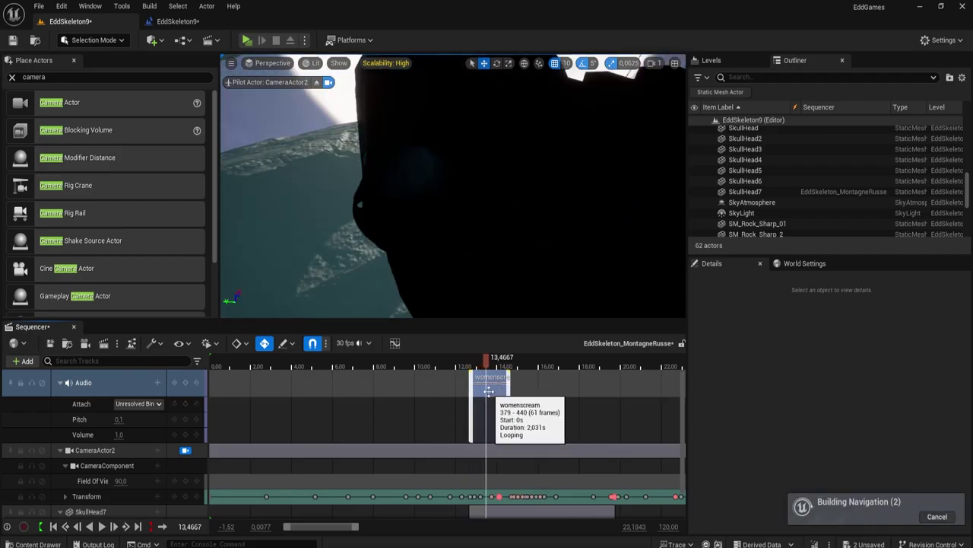
# Copy the womenscream clip, paste it at the playhead, and play from about 12 seconds.
pyautogui.click(491, 410)
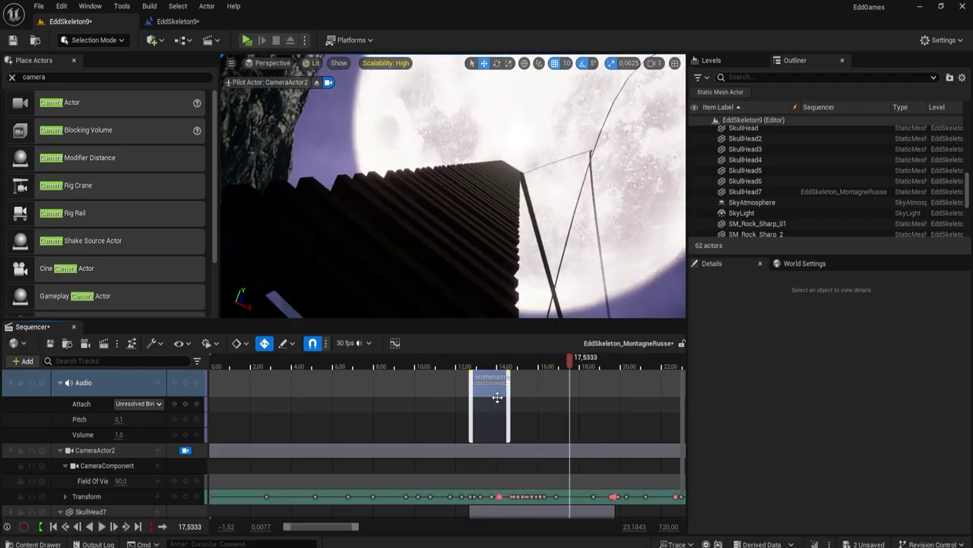
pyautogui.hotkey('ctrl', 'c')
pyautogui.hotkey('ctrl', 'v')
pyautogui.rightClick(590, 380)
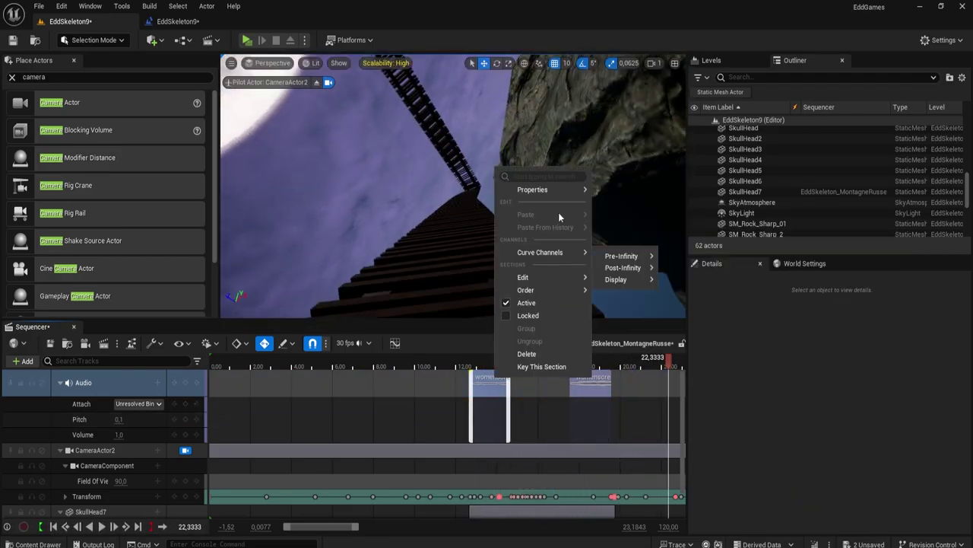
pyautogui.click(458, 367)
pyautogui.press('space')
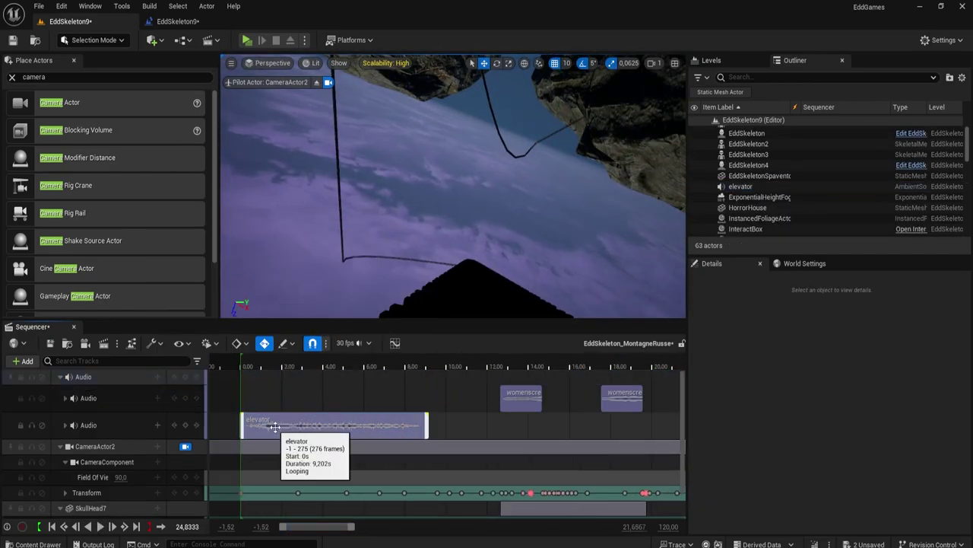
# Stretch the elevator sound section so it loops to about 90 seconds.
pyautogui.moveTo(327, 426)
pyautogui.mouseDown()
pyautogui.moveTo(484, 430)
pyautogui.moveTo(327, 436)
pyautogui.mouseUp()
pyautogui.moveTo(416, 426); pyautogui.dragTo(544, 426)
pyautogui.keyDown('ctrl'); pyautogui.scroll(-3, 380, 426); pyautogui.keyUp('ctrl')
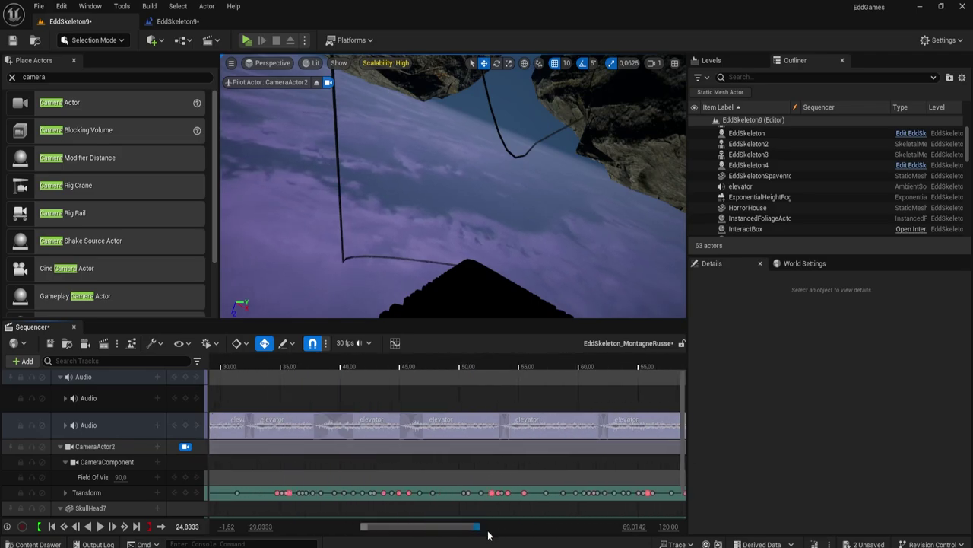
# Select SkullHead7 around 39–42 seconds and view it through CameraActor2.
pyautogui.moveTo(386, 361); pyautogui.dragTo(476, 361)
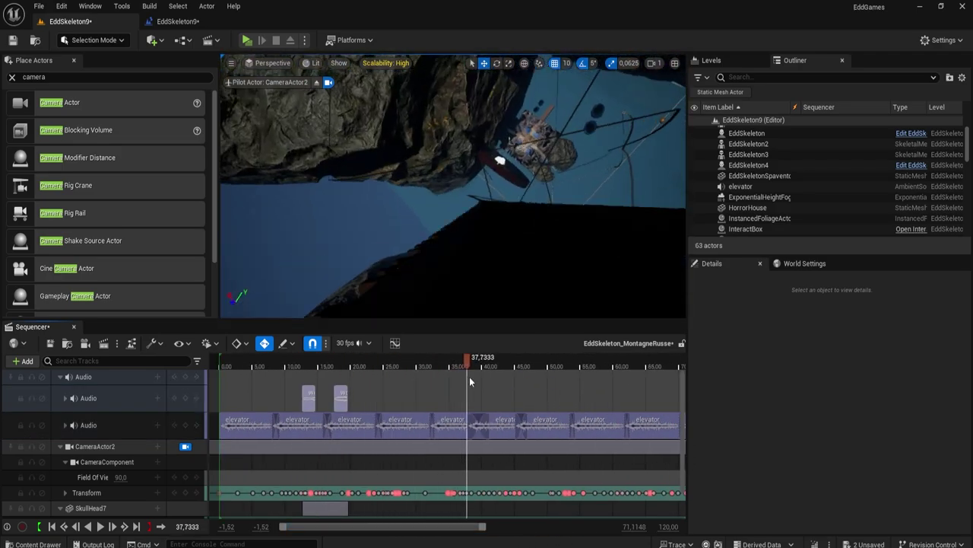
pyautogui.click(507, 295)
pyautogui.scroll(-1, 456, 441)
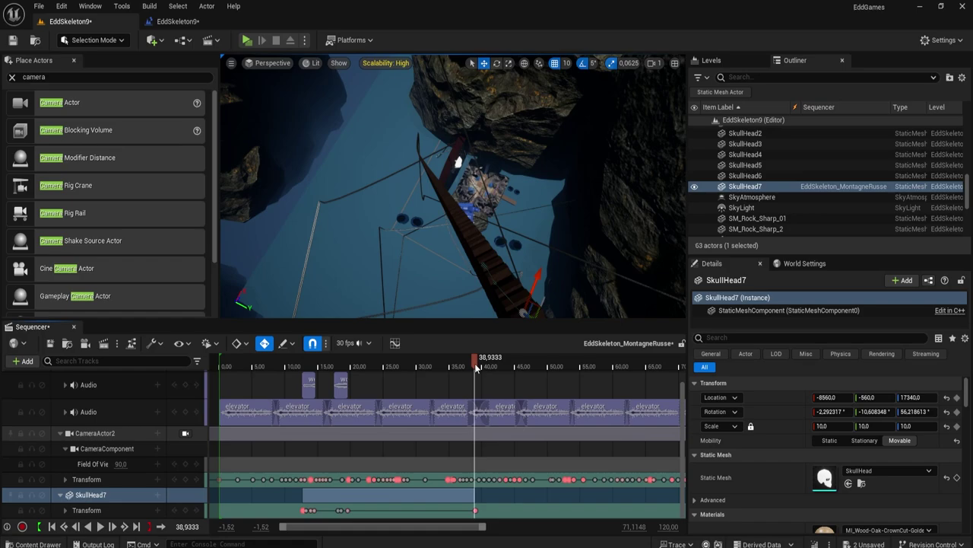
pyautogui.moveTo(382, 218)
pyautogui.mouseDown(button='right')
pyautogui.moveTo(375, 299)
pyautogui.moveTo(482, 259)
pyautogui.mouseUp(button='right')
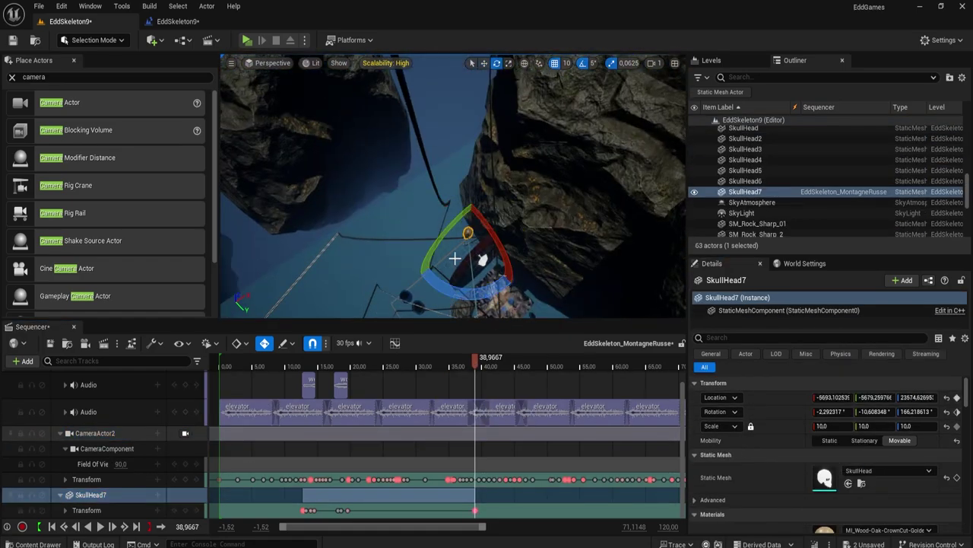
pyautogui.moveTo(475, 357); pyautogui.dragTo(495, 357)
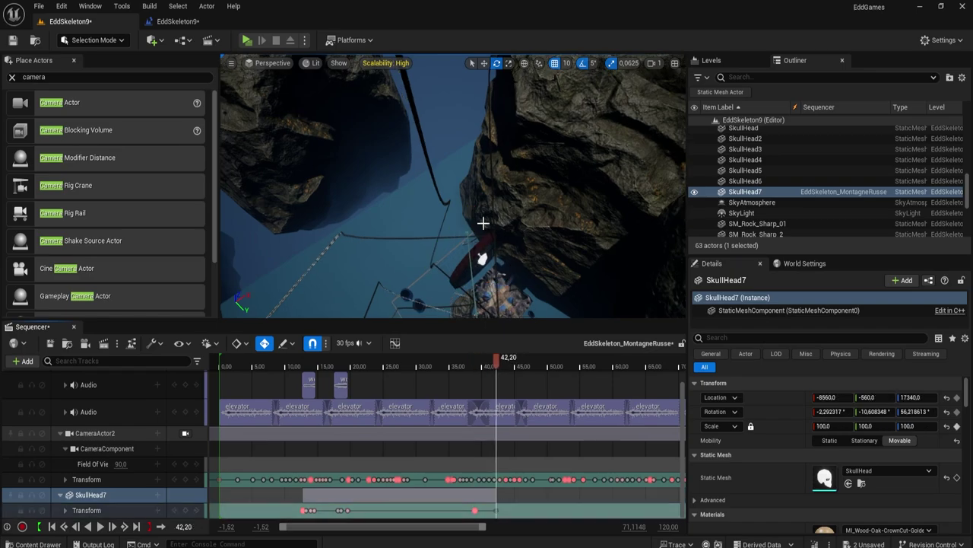
pyautogui.moveTo(482, 223); pyautogui.dragTo(487, 152, button='right')
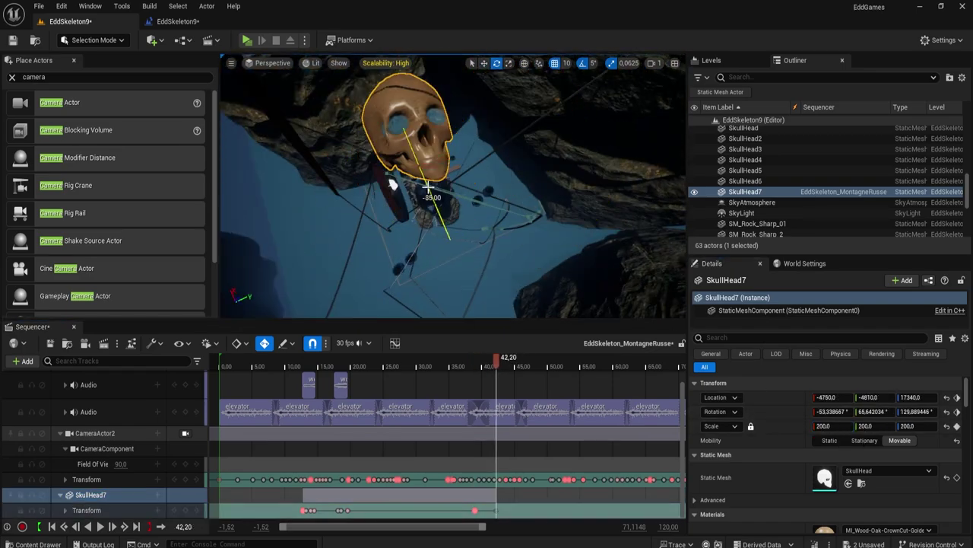
pyautogui.click(185, 433)
pyautogui.moveTo(495, 356)
pyautogui.mouseDown()
pyautogui.moveTo(475, 357)
pyautogui.moveTo(566, 371)
pyautogui.moveTo(510, 371)
pyautogui.moveTo(607, 368)
pyautogui.mouseUp()
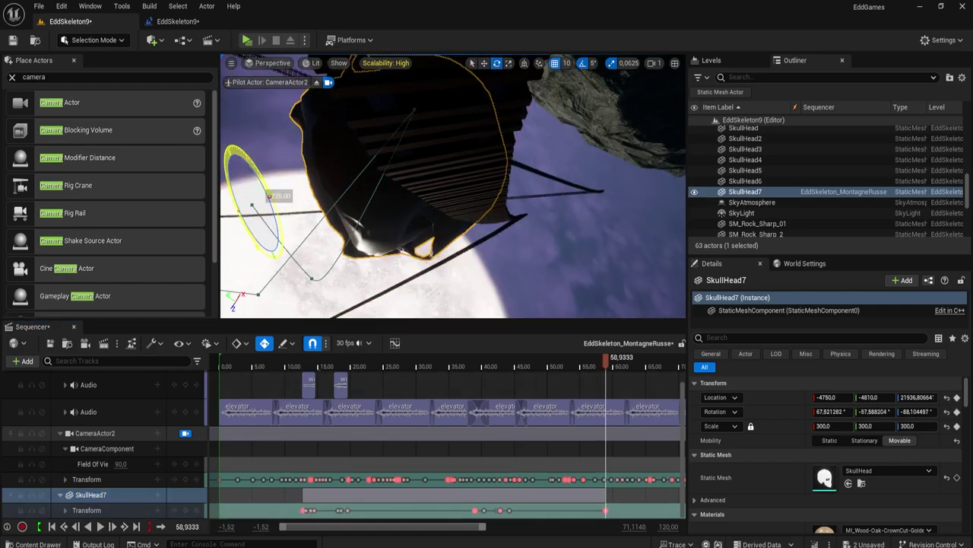
# Set SkullHead7's scale to 100, key near 59.8 seconds, and play from about 39 seconds.
pyautogui.write('00')
pyautogui.press('Return')
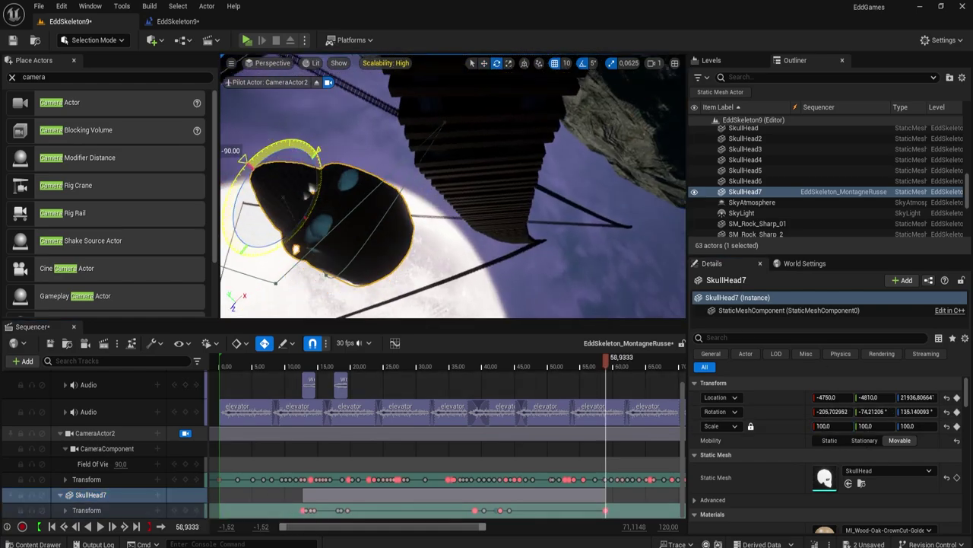
pyautogui.moveTo(597, 368); pyautogui.dragTo(610, 368)
pyautogui.press('w')
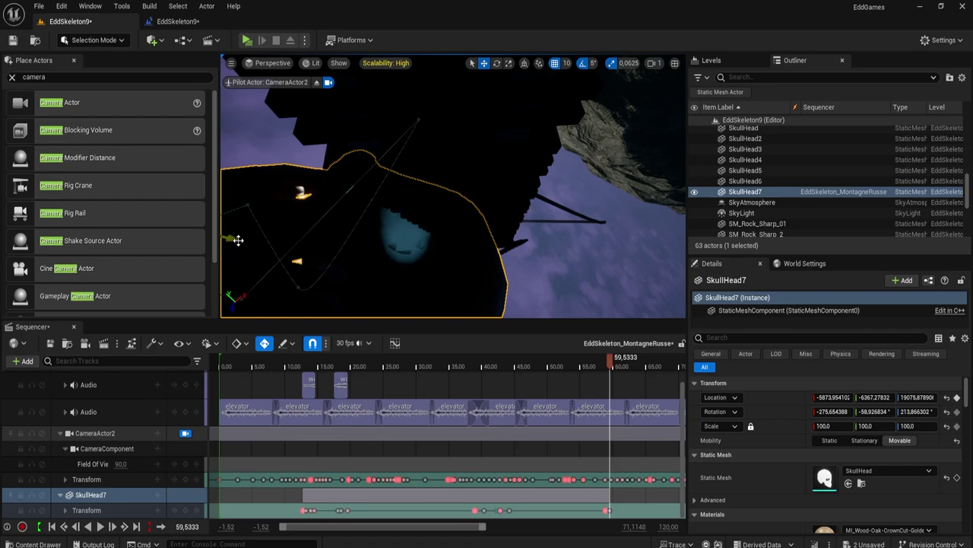
pyautogui.press('.')
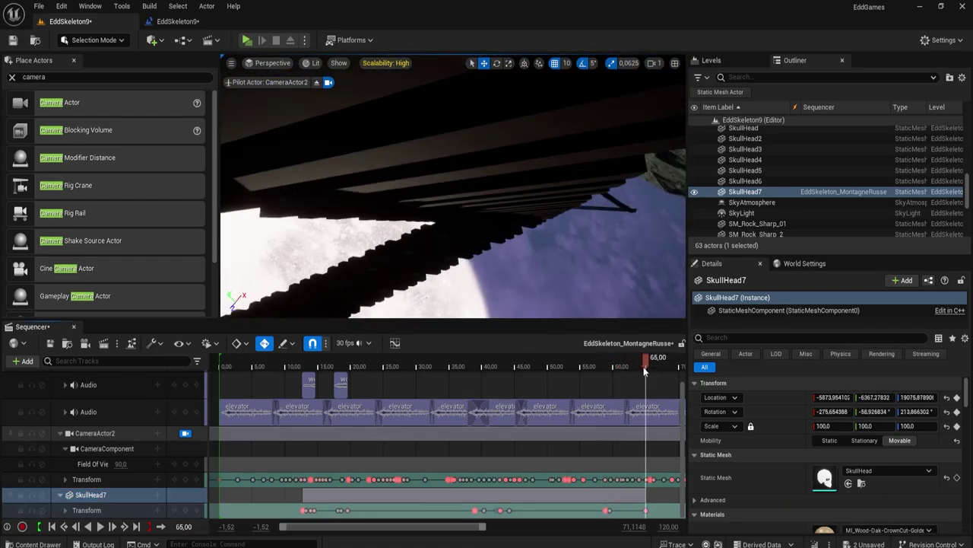
pyautogui.moveTo(645, 368)
pyautogui.mouseDown()
pyautogui.moveTo(480, 368)
pyautogui.moveTo(490, 389)
pyautogui.mouseUp()
pyautogui.press('space')
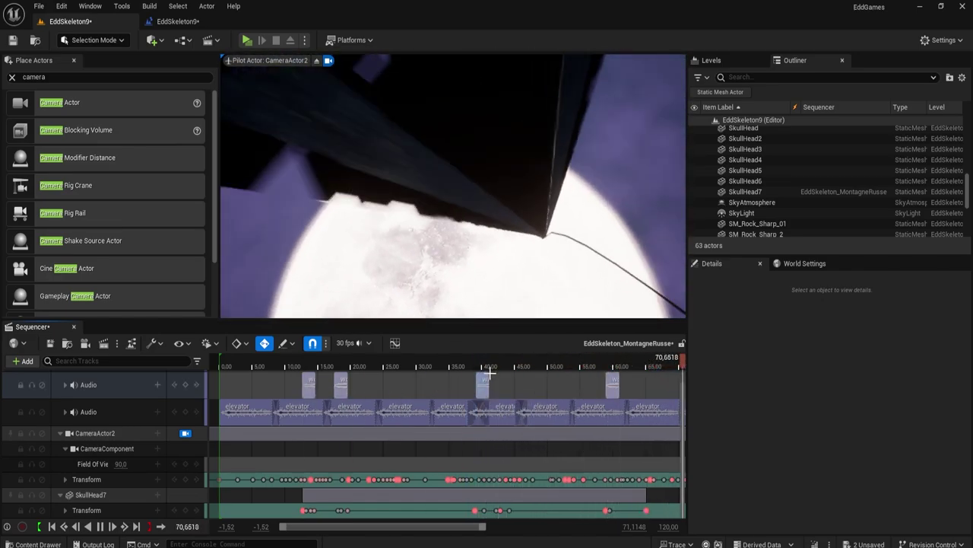
# Stop playback near 77 seconds and frame SkullHead7 in the viewport.
pyautogui.press('space')
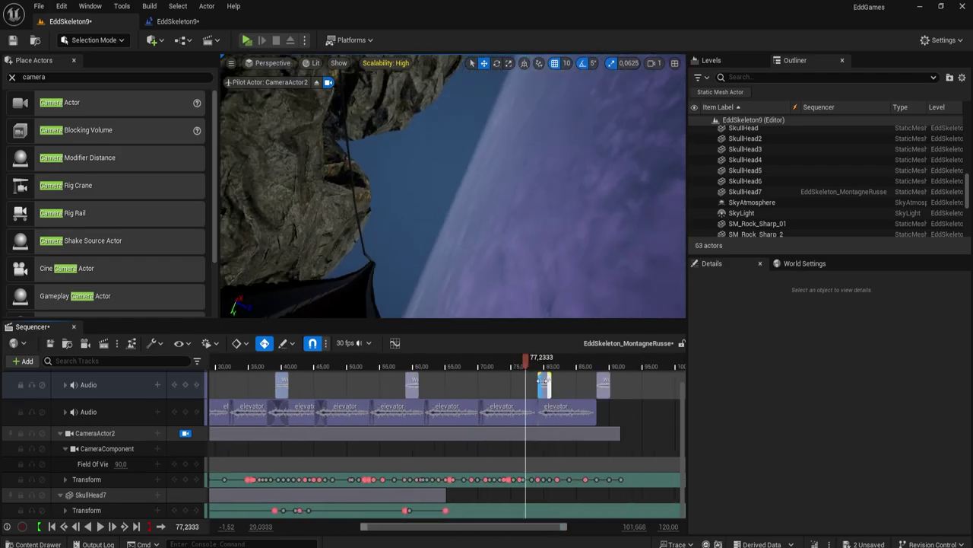
pyautogui.scroll(2, 545, 384)
pyautogui.click(91, 494)
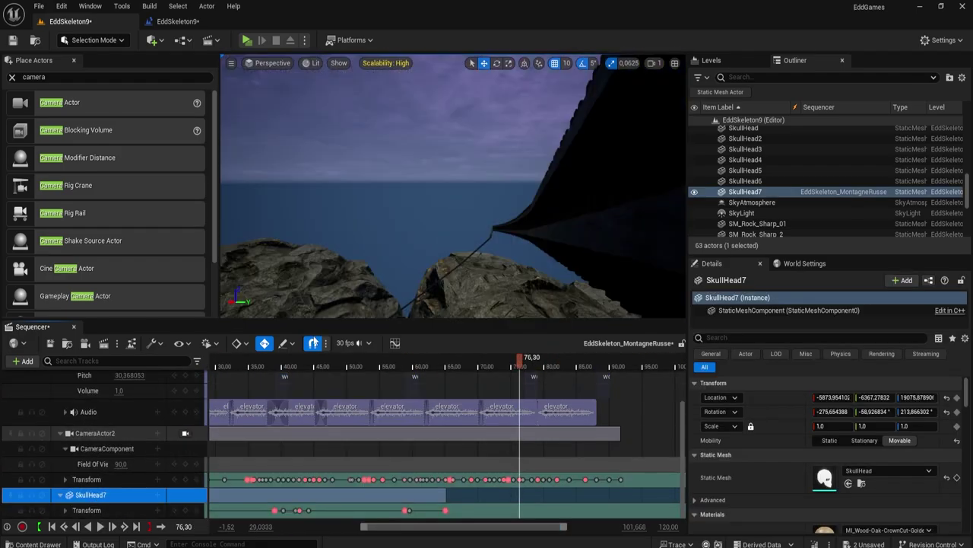
pyautogui.press('f')
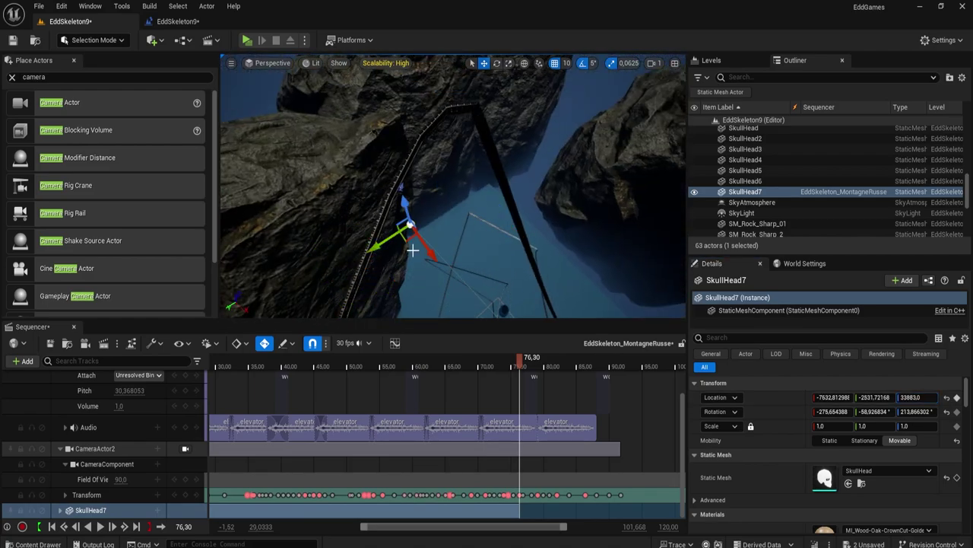
pyautogui.scroll(-1, 532, 457)
pyautogui.keyDown('ctrl'); pyautogui.scroll(3, 482, 371); pyautogui.keyUp('ctrl')
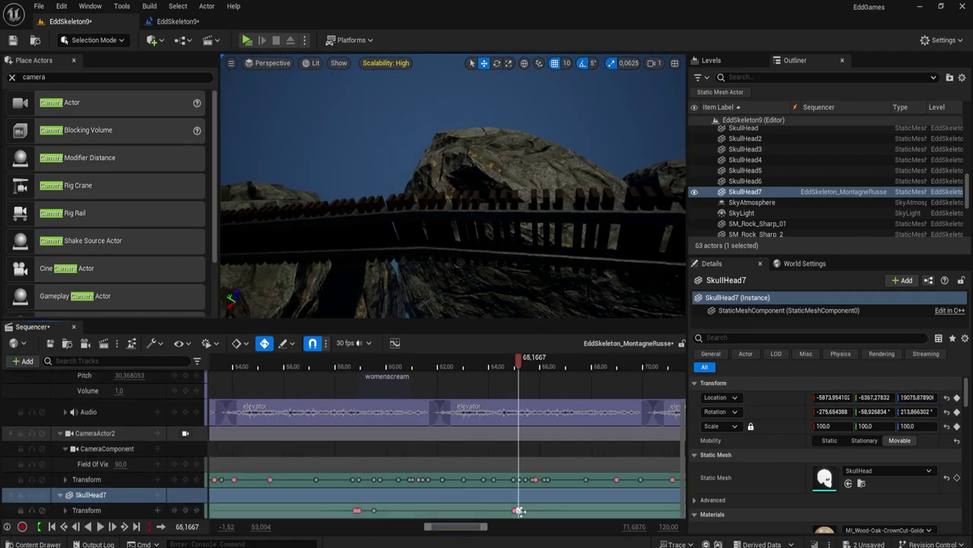
# Try a skull rotation near 74 seconds, undo it, and play on to about 83 seconds.
pyautogui.click(498, 366)
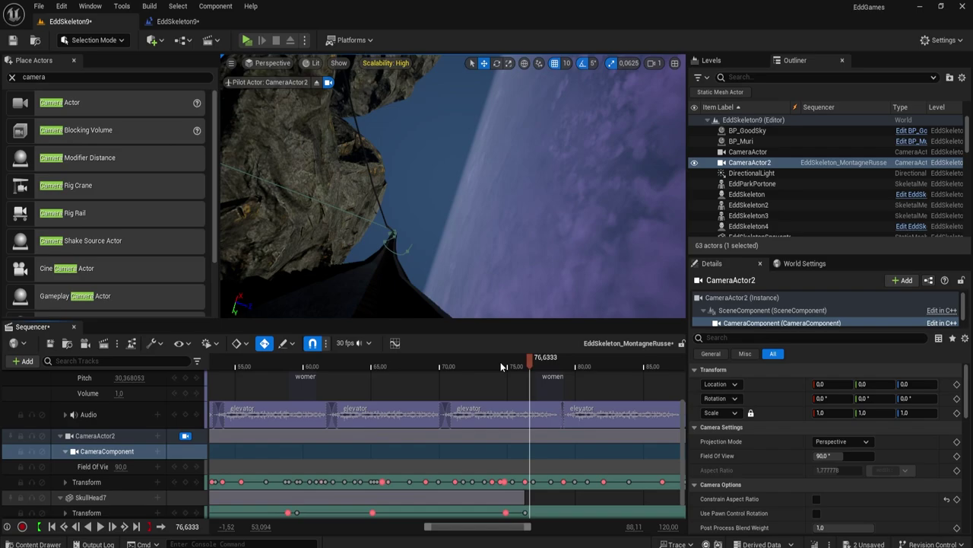
pyautogui.hotkey('ctrl', 'z')
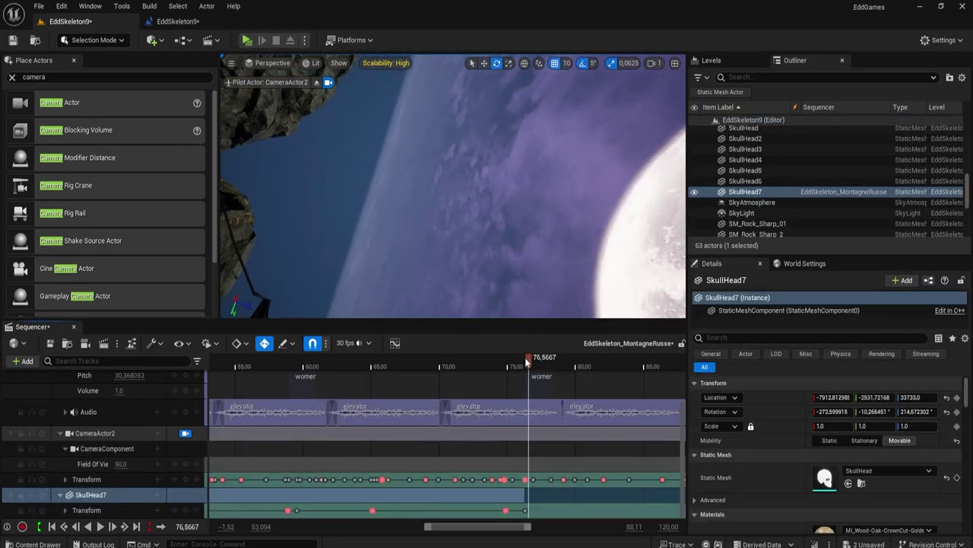
pyautogui.moveTo(526, 362); pyautogui.dragTo(525, 362)
pyautogui.hotkey('ctrl', 'z')
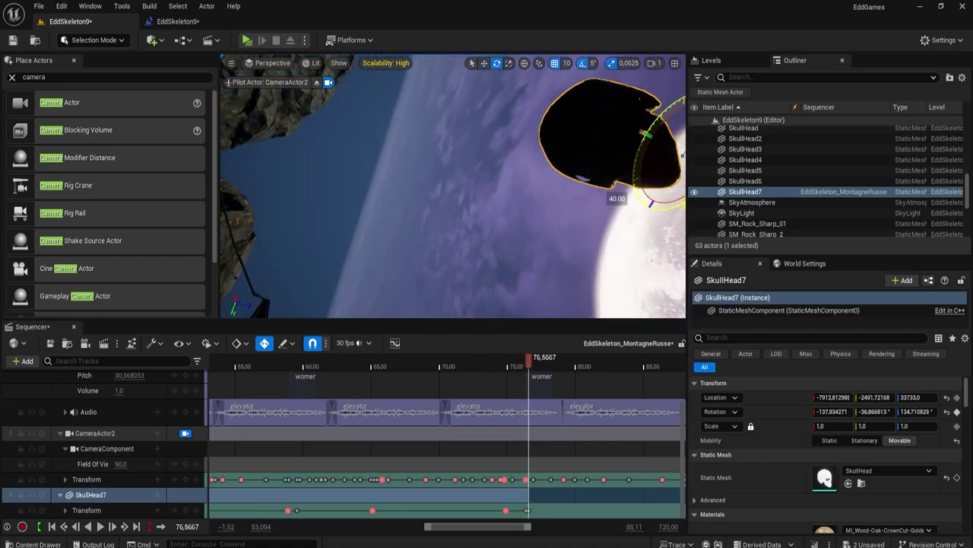
pyautogui.press('space')
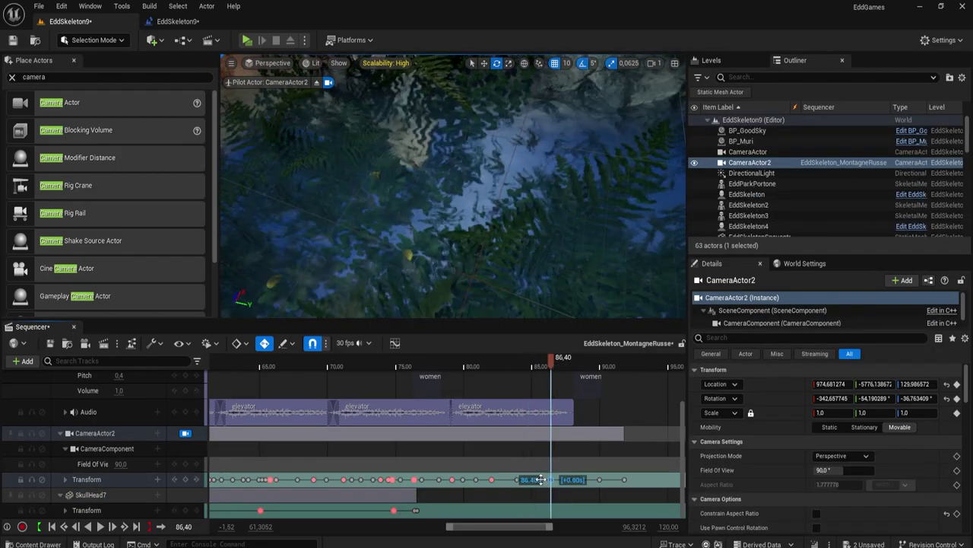
pyautogui.click(522, 383)
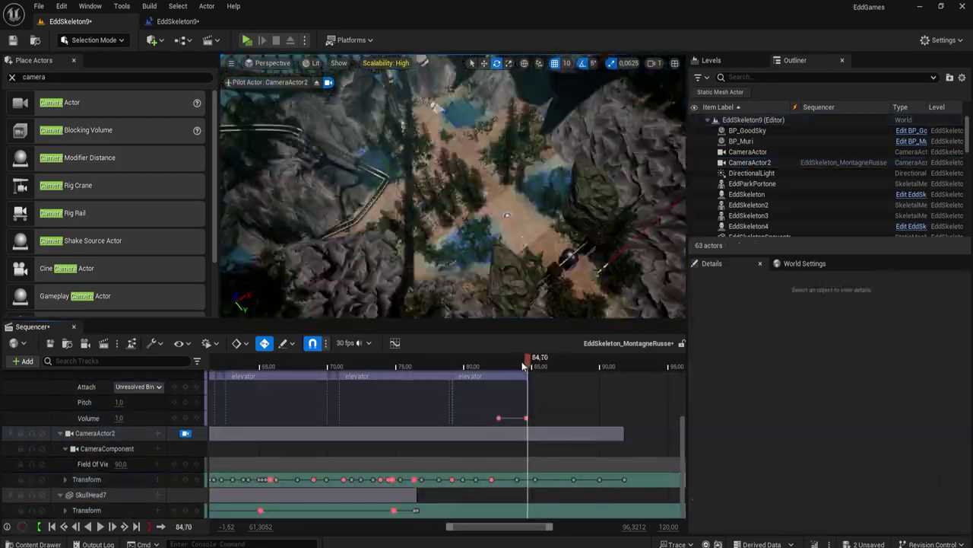
# Add the water sound to the Audio track near 85.5 seconds and play to hear it.
pyautogui.scroll(5, 88, 376)
pyautogui.click(157, 377)
pyautogui.write('water')
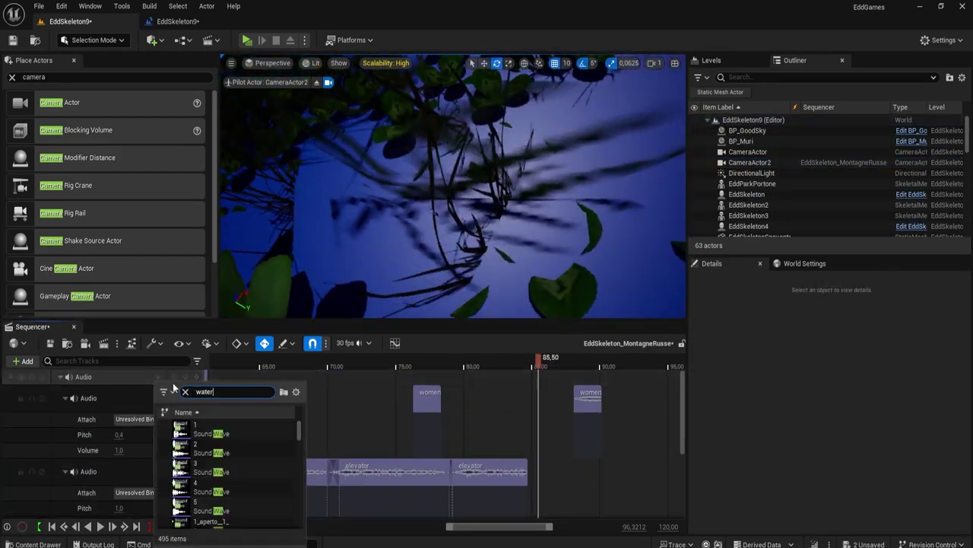
pyautogui.press('Return')
pyautogui.moveTo(539, 360); pyautogui.dragTo(608, 370)
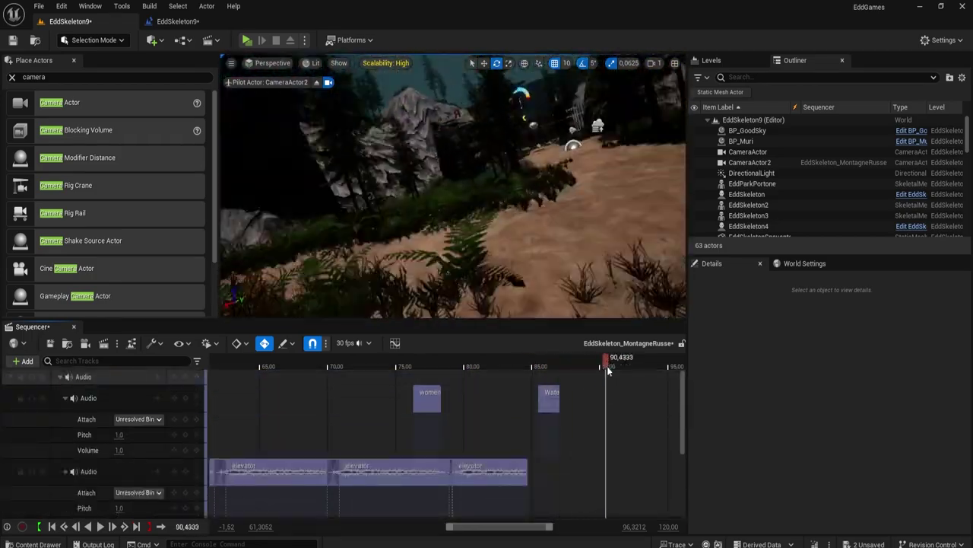
pyautogui.press('space')
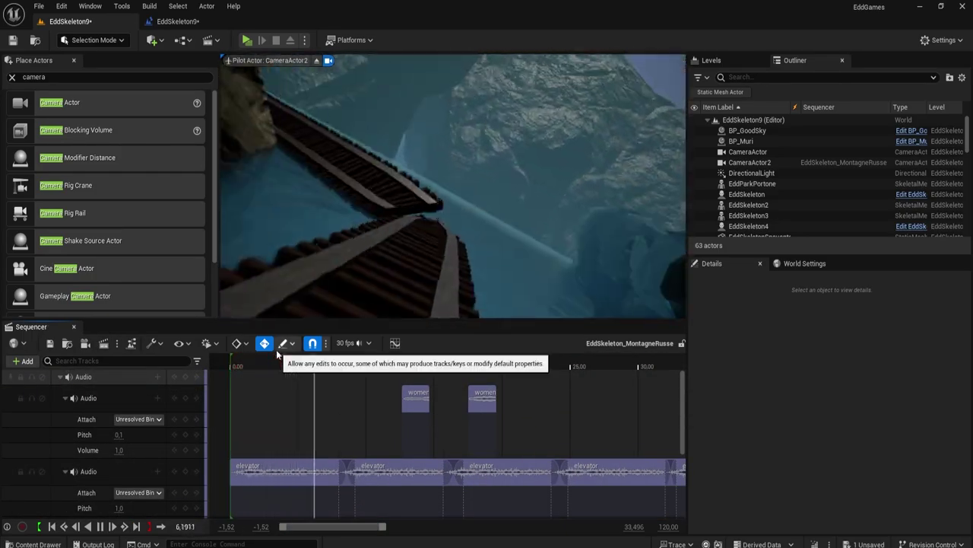
# Select SkullHead7 during playback, stop, and undo an accidental key move.
pyautogui.click(294, 263)
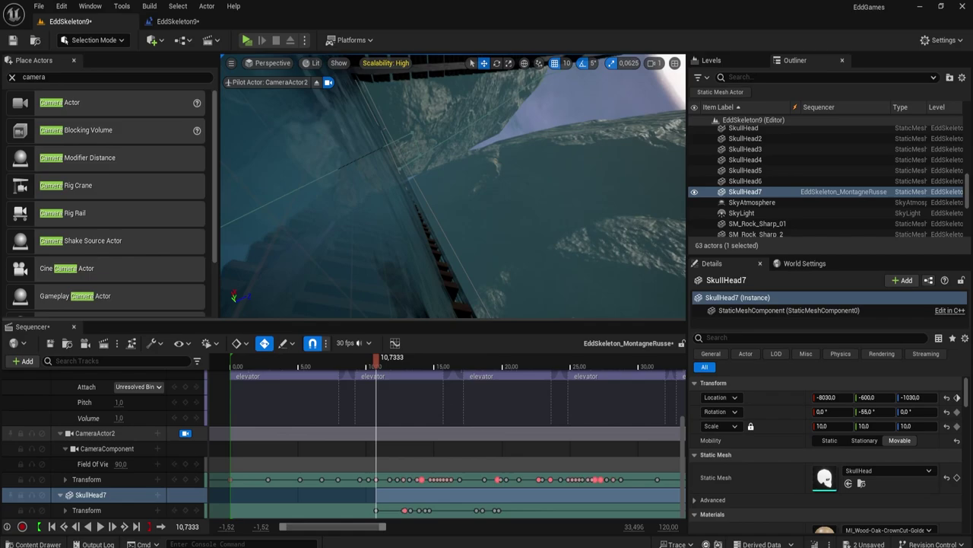
pyautogui.scroll(8, 485, 358)
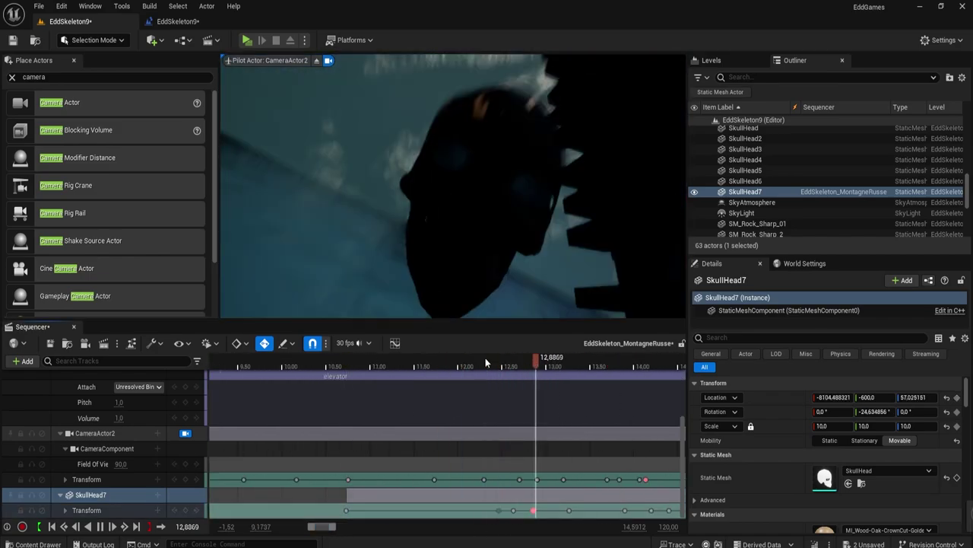
pyautogui.scroll(-6, 248, 362)
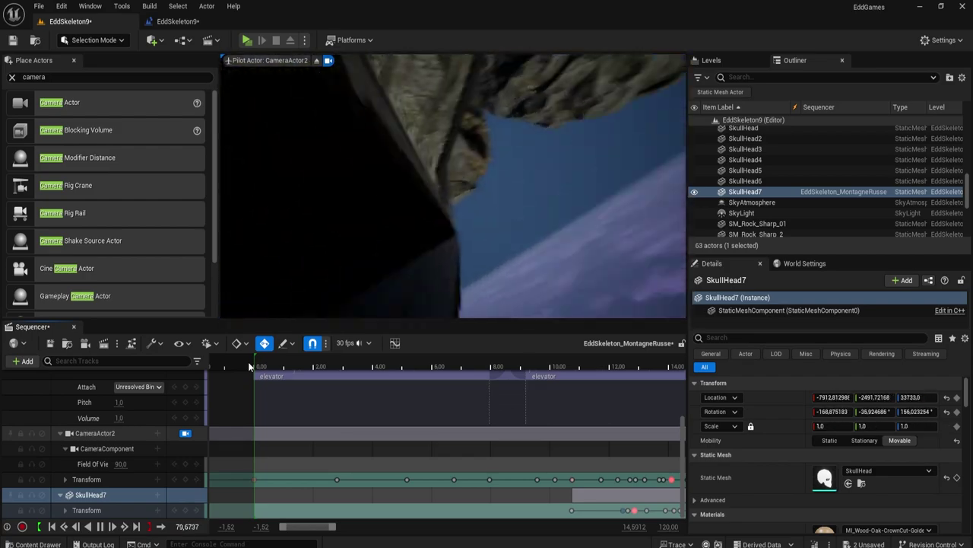
pyautogui.click(581, 365)
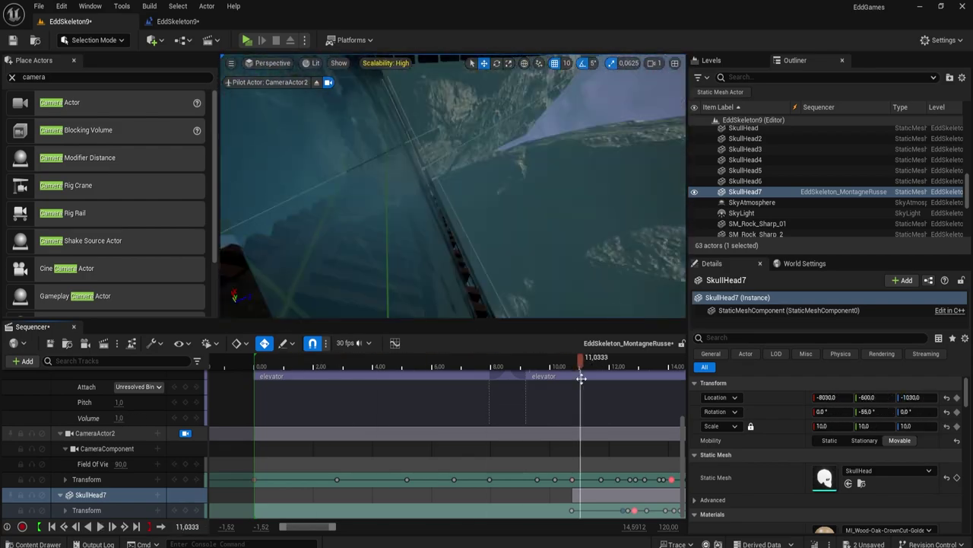
pyautogui.hotkey('ctrl', 'z')
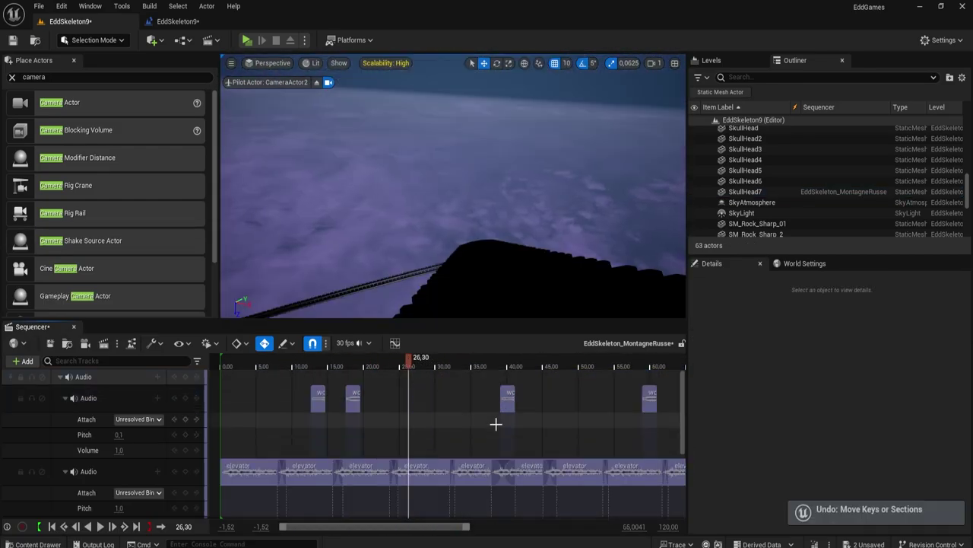
# Add the Ristatina_reverb sound to the Audio track at about 27.5 seconds.
pyautogui.click(419, 357)
pyautogui.click(23, 360)
pyautogui.click(91, 376)
pyautogui.click(156, 376)
pyautogui.write('ris')
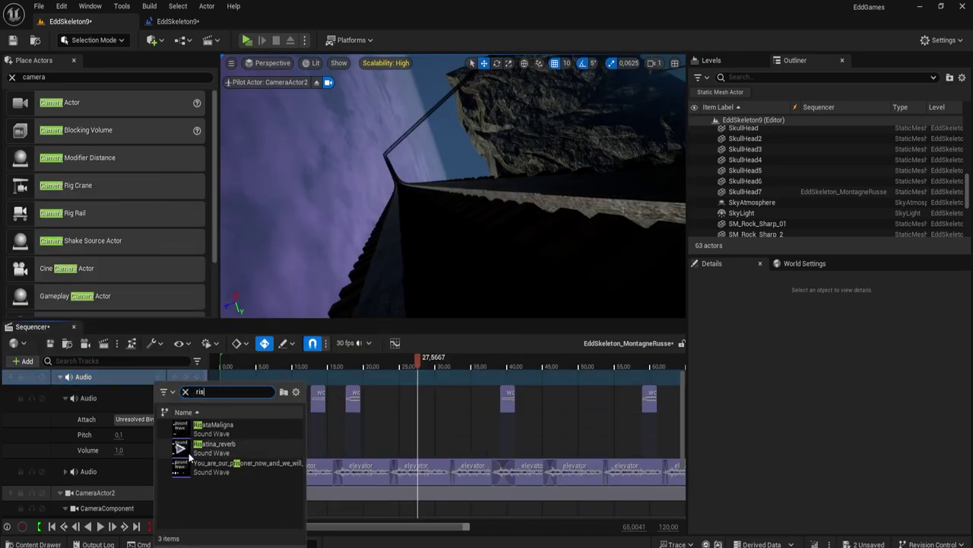
pyautogui.click(188, 449)
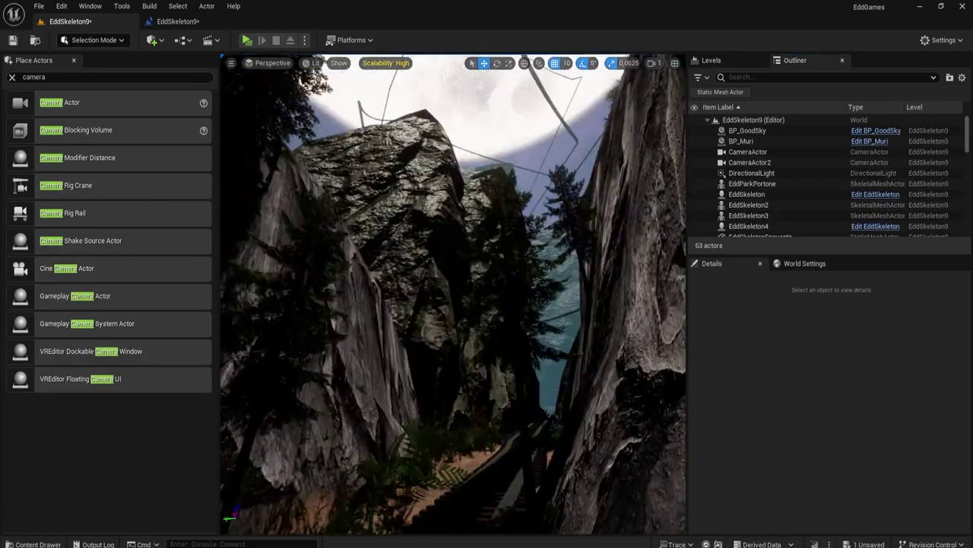